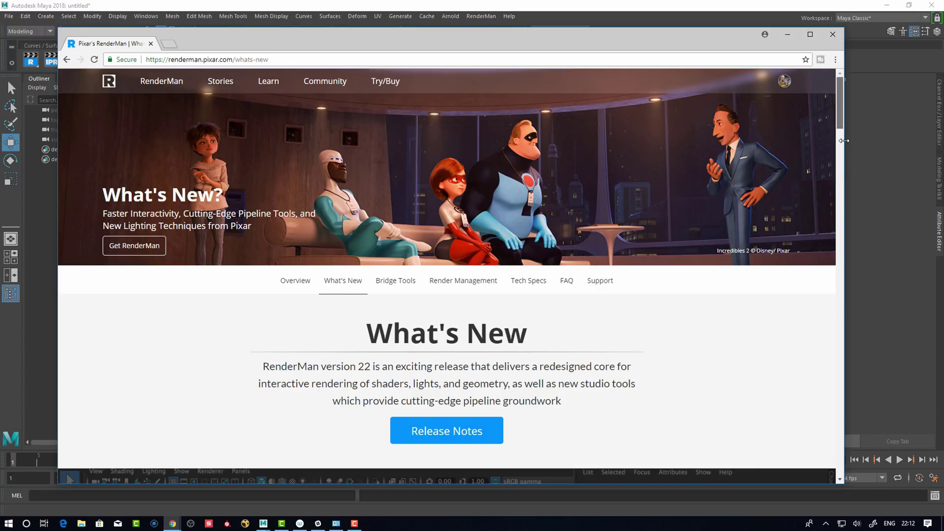
Step: Scroll down through the first half of the RenderMan 22 What's New page
{"action": "left_click_drag", "start_coordinate": [840, 125], "coordinate": [840, 126]}
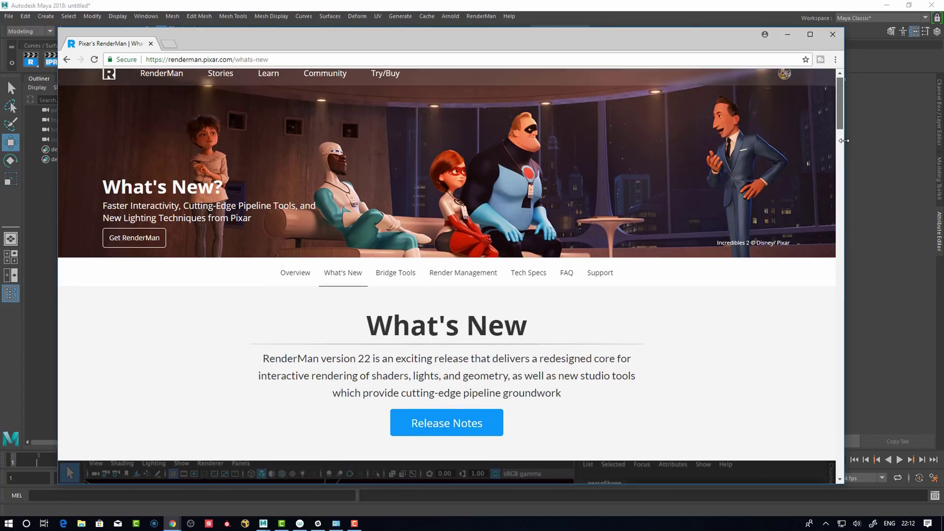
{"action": "scroll", "coordinate": [844, 140], "scroll_direction": "down", "scroll_amount": 1}
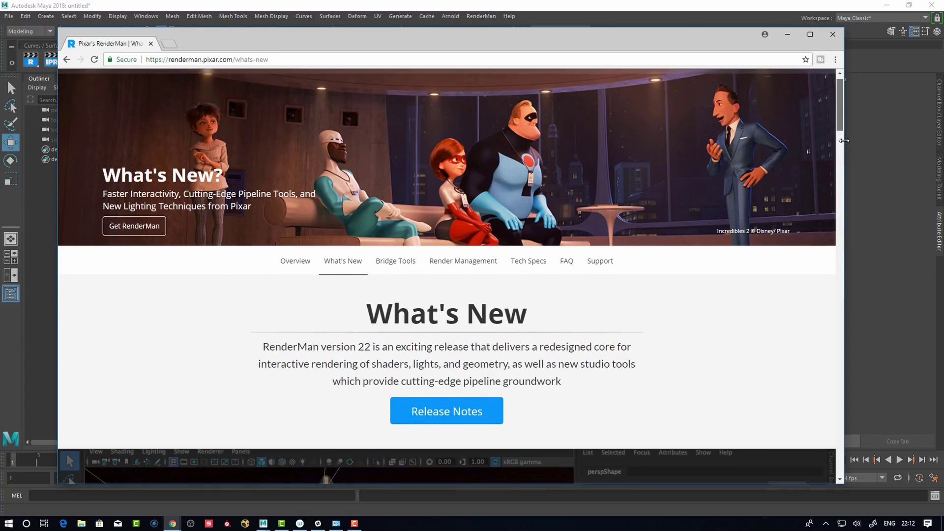
{"action": "scroll", "coordinate": [843, 141], "scroll_direction": "down", "scroll_amount": 1}
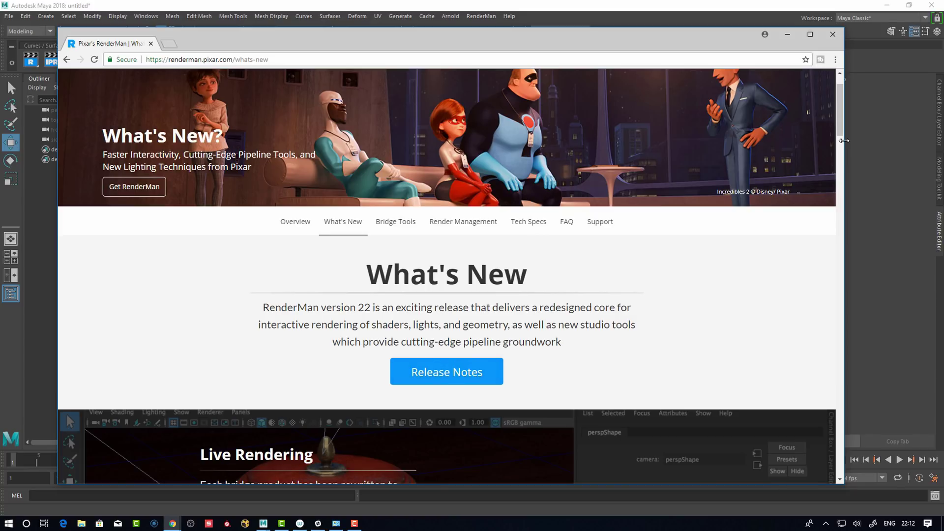
{"action": "scroll", "coordinate": [844, 140], "scroll_direction": "down", "scroll_amount": 6}
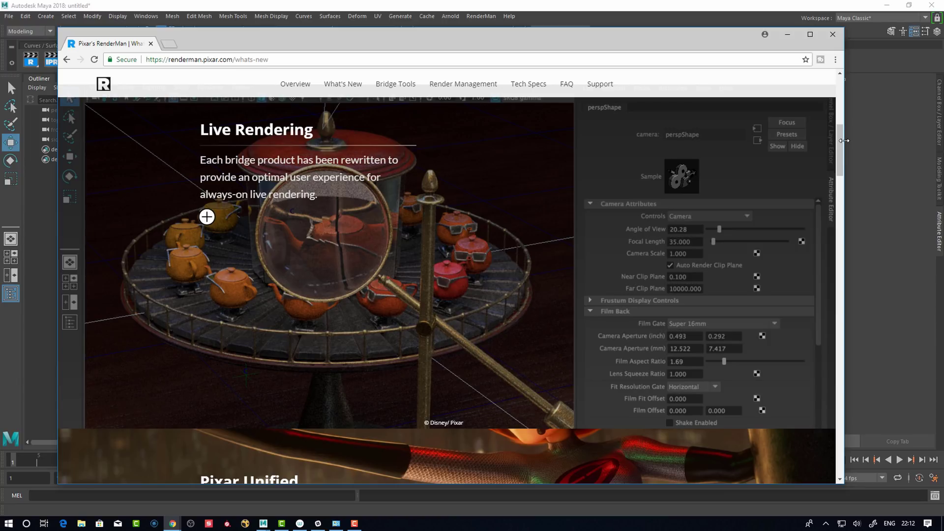
{"action": "scroll", "coordinate": [844, 140], "scroll_direction": "down", "scroll_amount": 3}
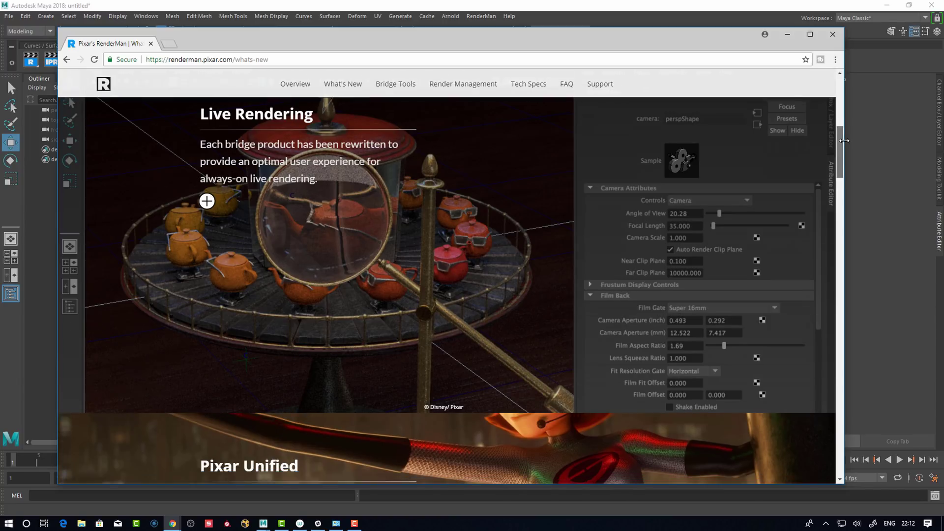
{"action": "scroll", "coordinate": [844, 141], "scroll_direction": "down", "scroll_amount": 3}
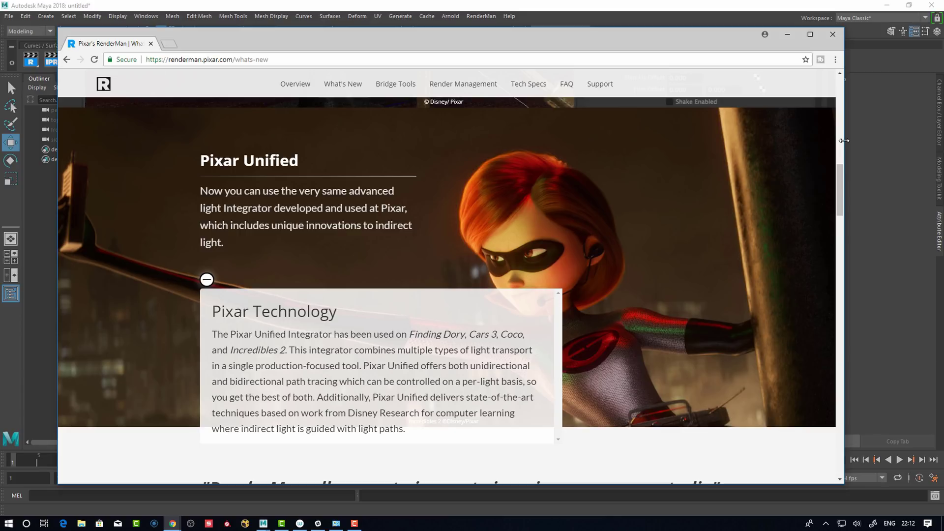
{"action": "scroll", "coordinate": [843, 141], "scroll_direction": "down", "scroll_amount": 3}
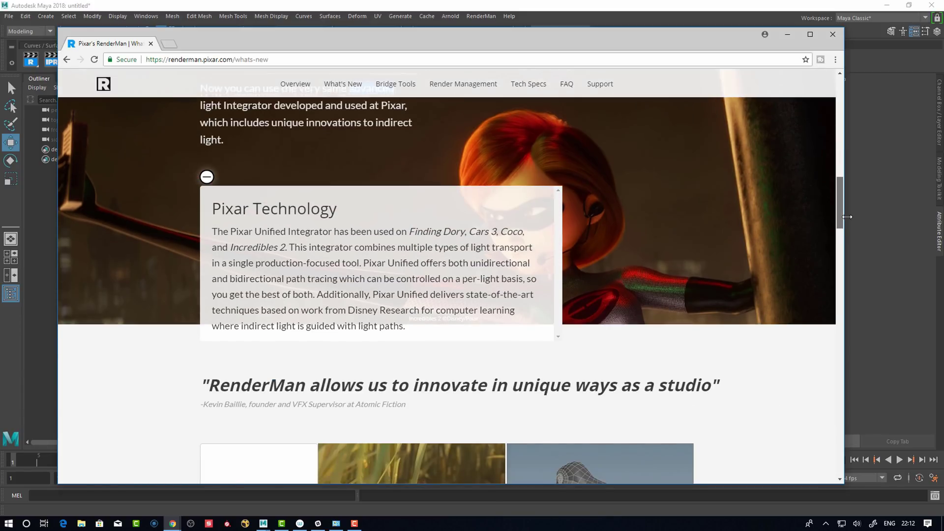
{"action": "scroll", "coordinate": [847, 217], "scroll_direction": "down", "scroll_amount": 10}
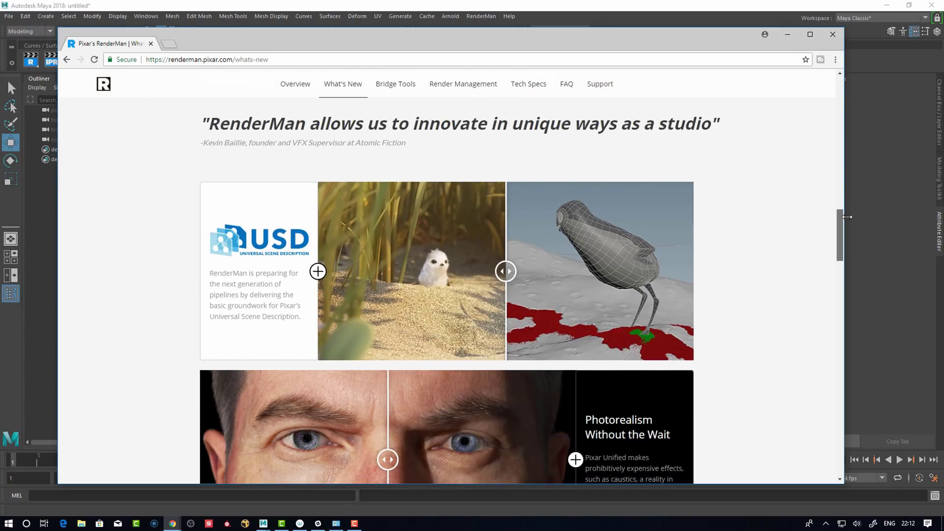
{"action": "scroll", "coordinate": [847, 216], "scroll_direction": "down", "scroll_amount": 4}
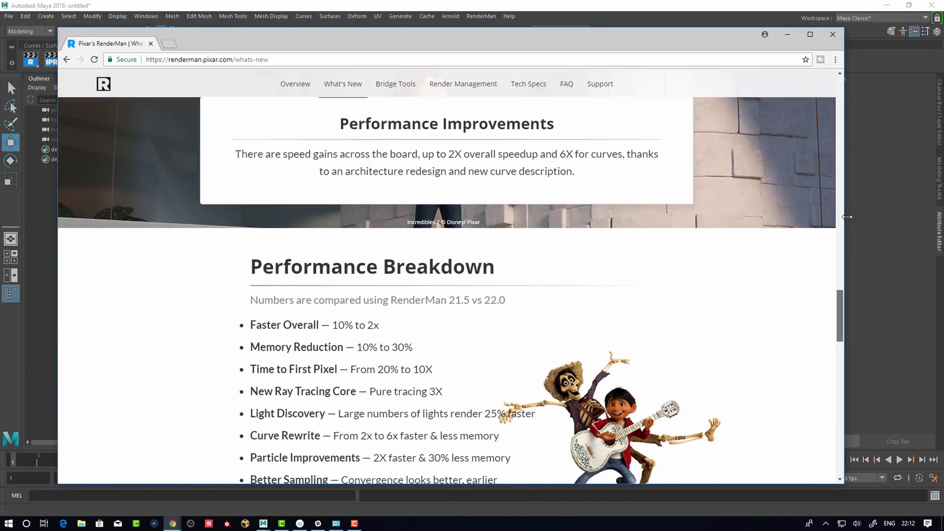
{"action": "scroll", "coordinate": [847, 216], "scroll_direction": "down", "scroll_amount": 4}
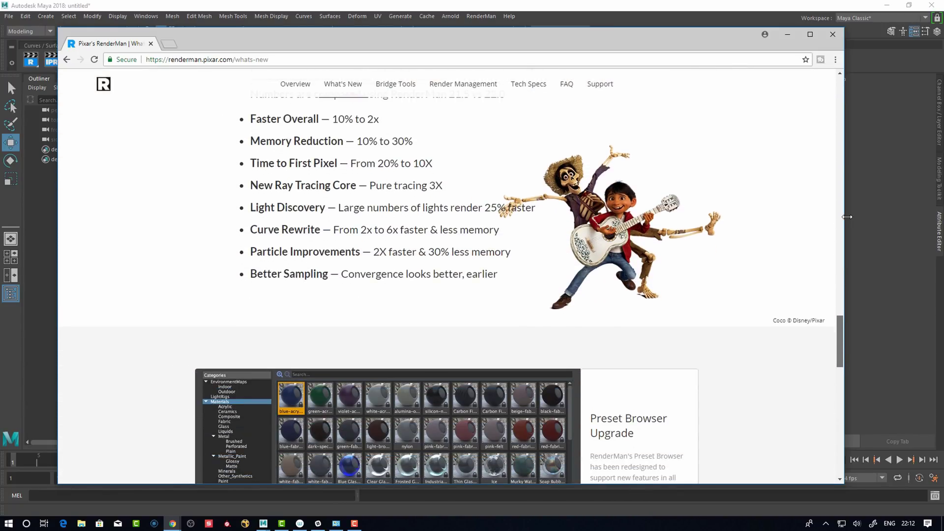
{"action": "scroll", "coordinate": [847, 216], "scroll_direction": "down", "scroll_amount": 4}
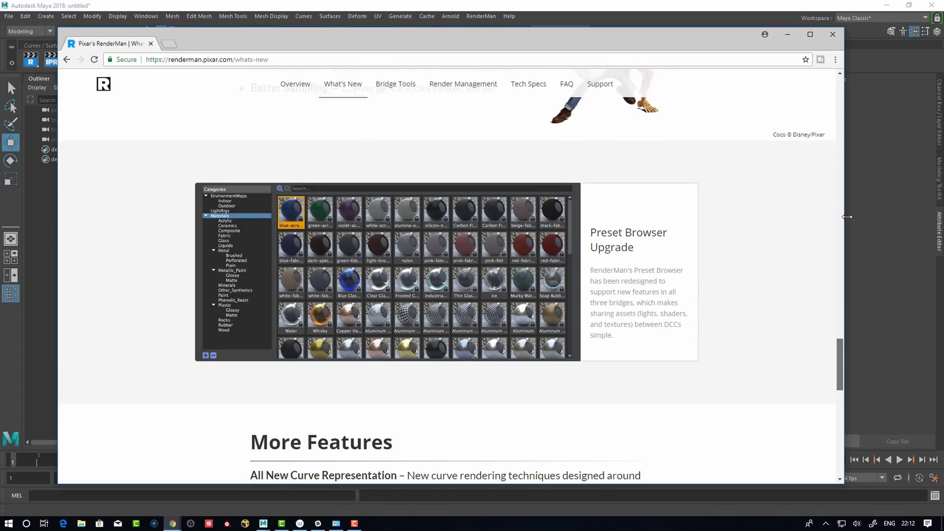
Step: Finish reading the What's New page, return to the top, and close Chrome
{"action": "scroll", "coordinate": [846, 216], "scroll_direction": "up", "scroll_amount": 1}
{"action": "scroll", "coordinate": [847, 216], "scroll_direction": "down", "scroll_amount": 3}
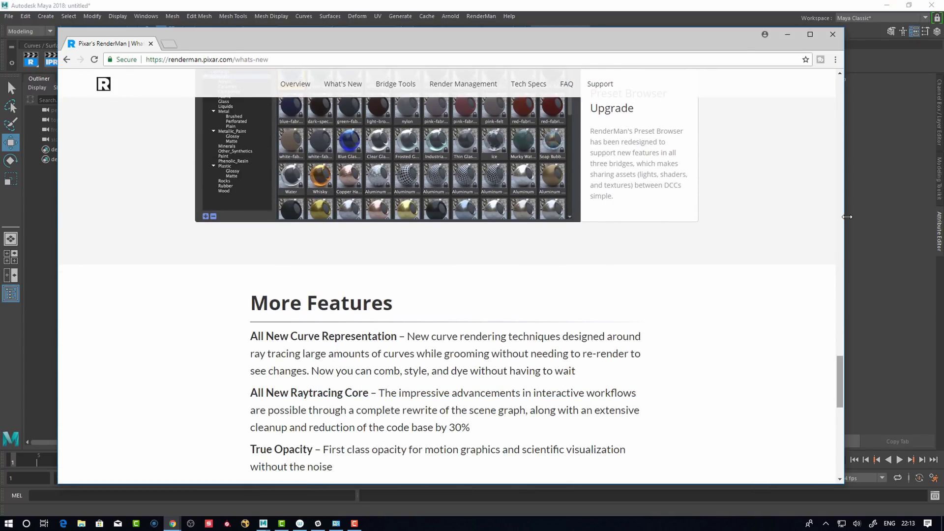
{"action": "scroll", "coordinate": [847, 216], "scroll_direction": "down", "scroll_amount": 4}
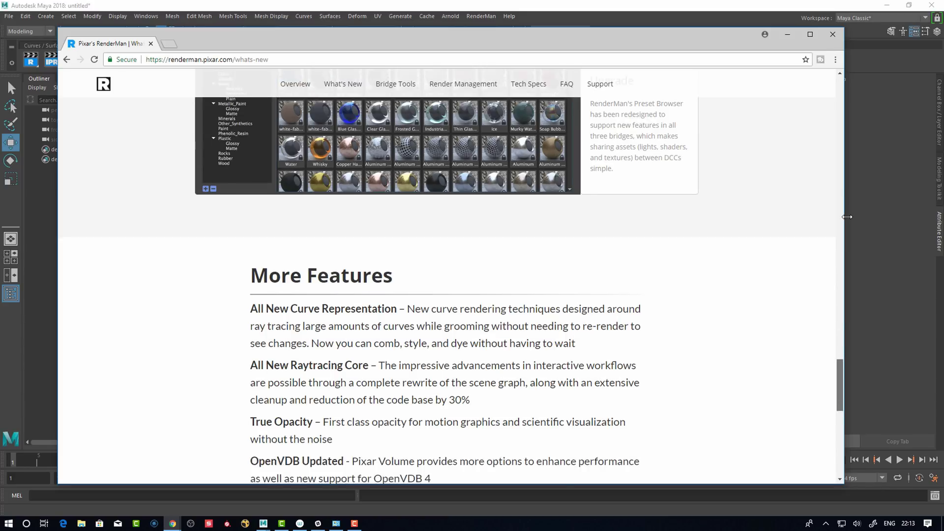
{"action": "scroll", "coordinate": [847, 216], "scroll_direction": "down", "scroll_amount": 3}
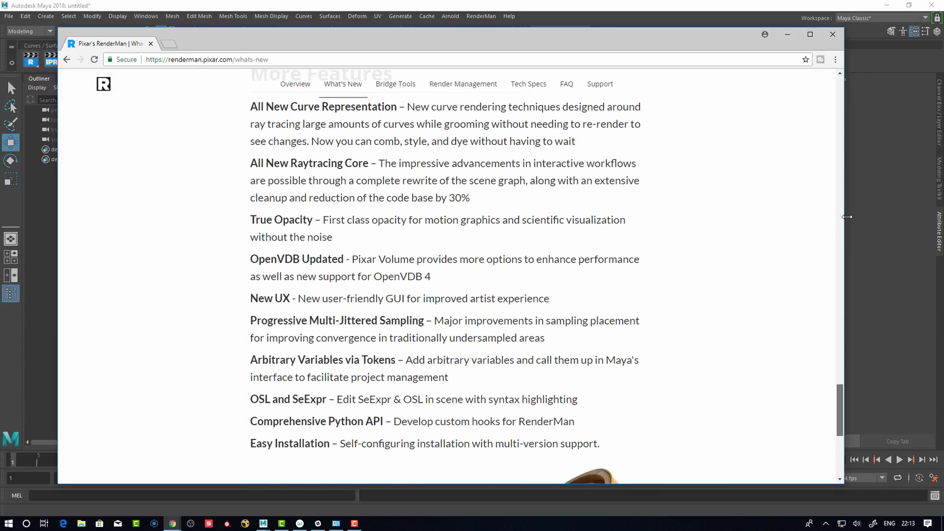
{"action": "scroll", "coordinate": [846, 216], "scroll_direction": "down", "scroll_amount": 2}
{"action": "scroll", "coordinate": [847, 216], "scroll_direction": "up", "scroll_amount": 5}
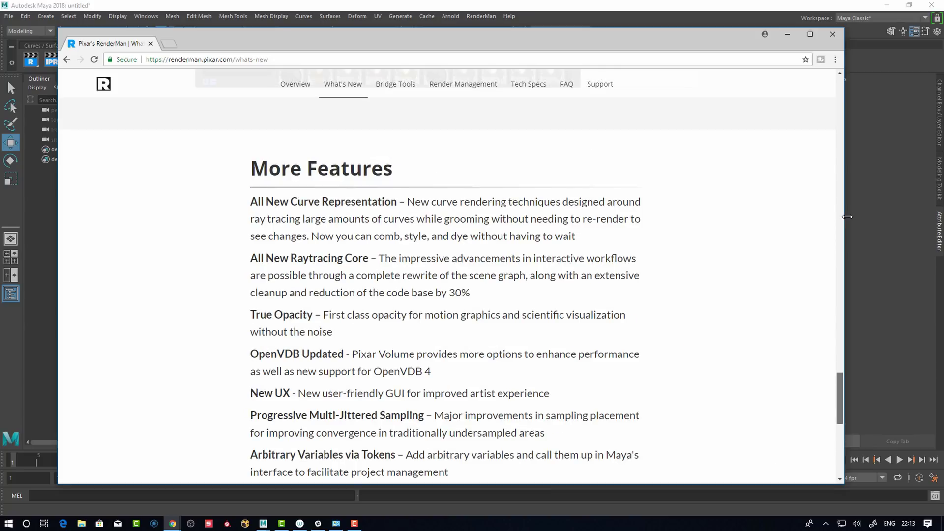
{"action": "scroll", "coordinate": [847, 217], "scroll_direction": "up", "scroll_amount": 15}
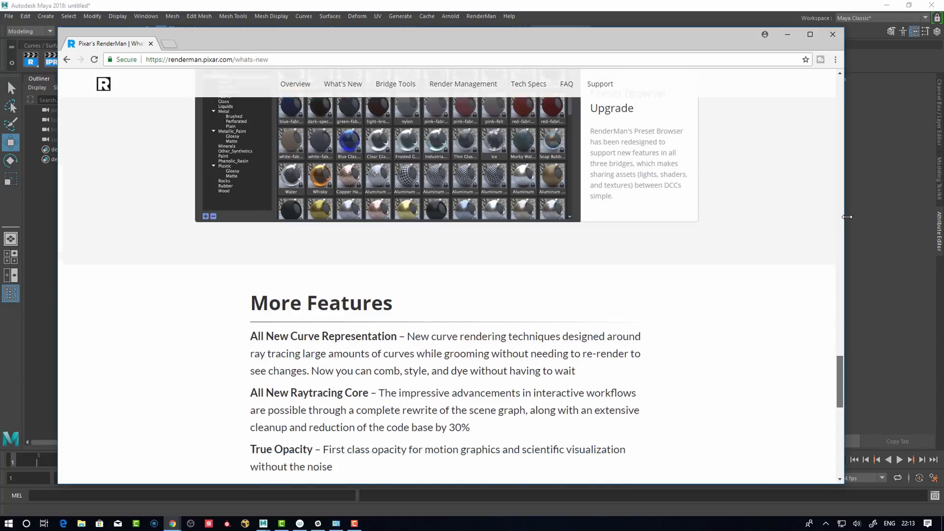
{"action": "scroll", "coordinate": [846, 216], "scroll_direction": "up", "scroll_amount": 10}
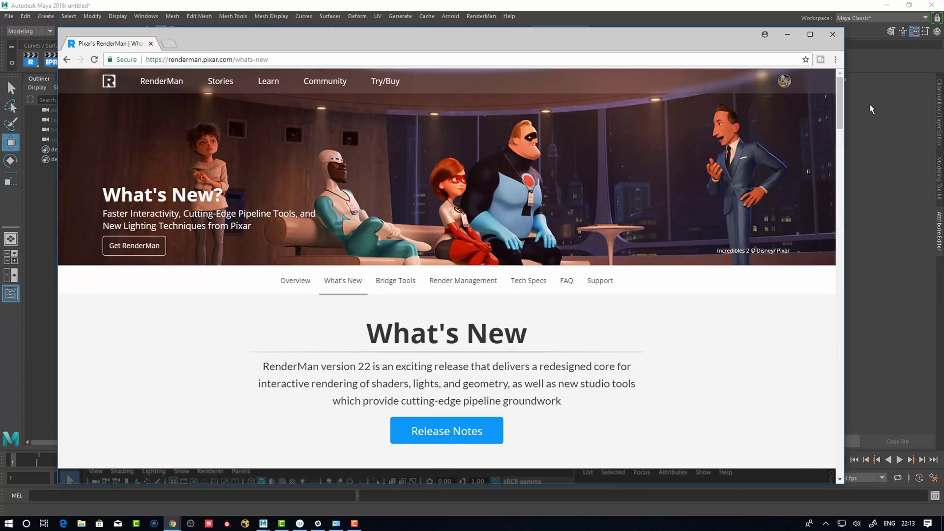
{"action": "left_click_drag", "start_coordinate": [442, 36], "coordinate": [432, 44]}
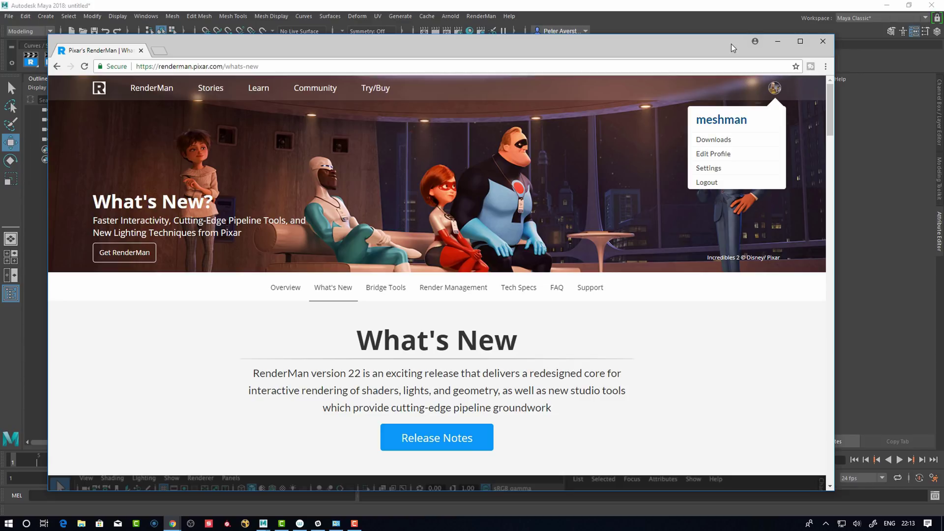
{"action": "left_click", "coordinate": [823, 42]}
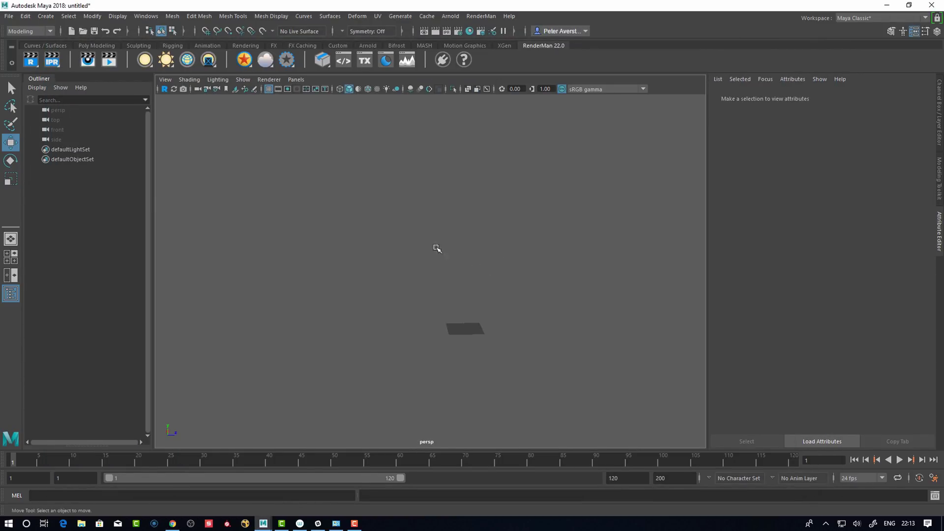
{"action": "left_click_drag", "start_coordinate": [436, 248], "coordinate": [411, 274], "text": "alt"}
{"action": "right_click_drag", "start_coordinate": [411, 274], "coordinate": [415, 302], "text": "alt"}
{"action": "left_click_drag", "start_coordinate": [415, 301], "coordinate": [407, 285], "text": "alt"}
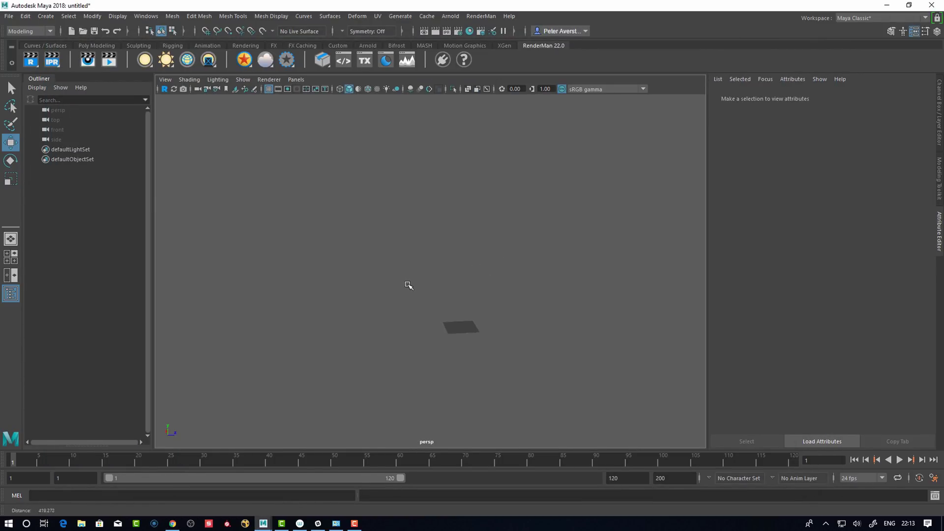
{"action": "mouse_move", "coordinate": [423, 331]}
{"action": "left_mouse_down", "text": "alt"}
{"action": "mouse_move", "coordinate": [407, 313]}
{"action": "mouse_move", "coordinate": [423, 336]}
{"action": "mouse_move", "coordinate": [413, 338]}
{"action": "left_mouse_up", "text": "alt"}
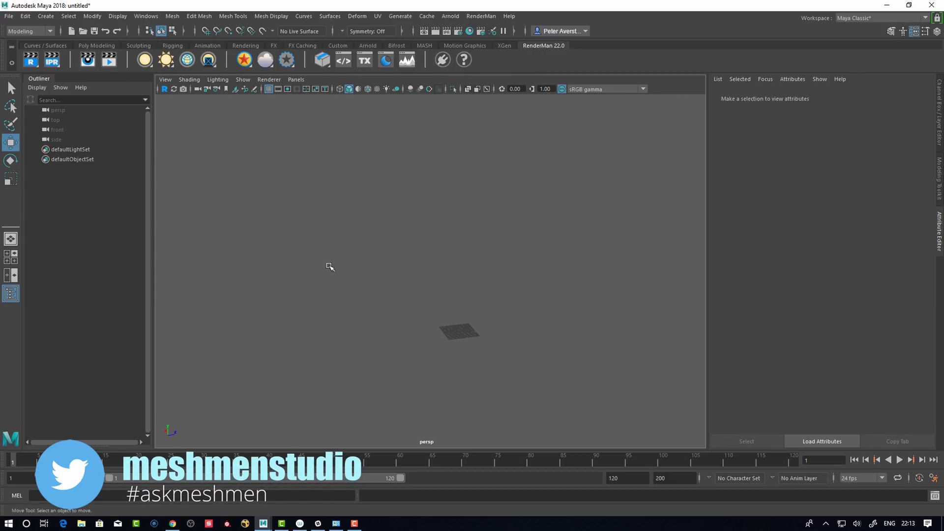
{"action": "mouse_move", "coordinate": [367, 345]}
{"action": "left_mouse_down", "text": "alt"}
{"action": "mouse_move", "coordinate": [377, 339]}
{"action": "mouse_move", "coordinate": [359, 330]}
{"action": "left_mouse_up", "text": "alt"}
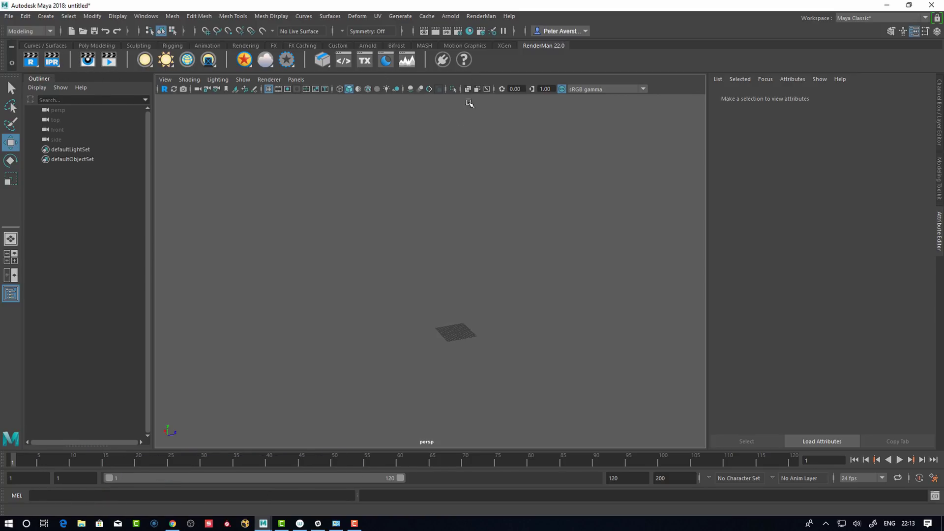
{"action": "left_click", "coordinate": [481, 18]}
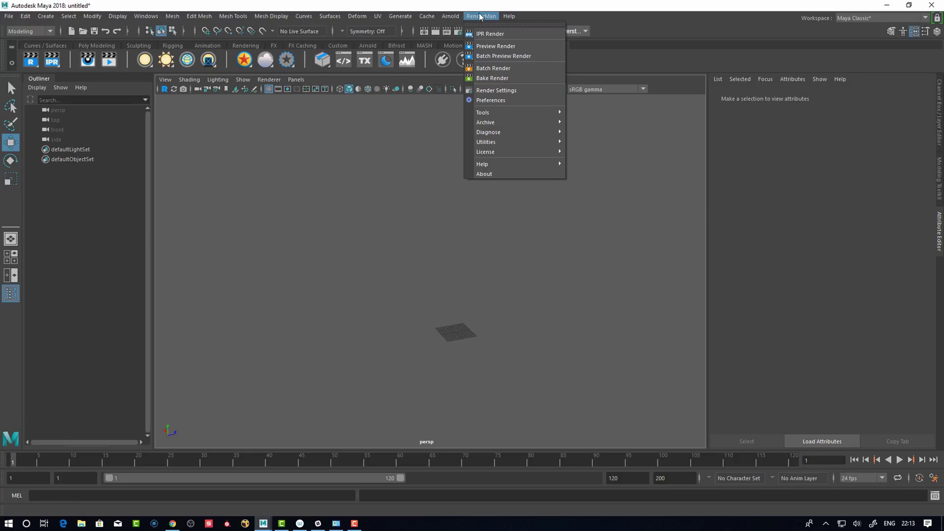
{"action": "left_click", "coordinate": [480, 17]}
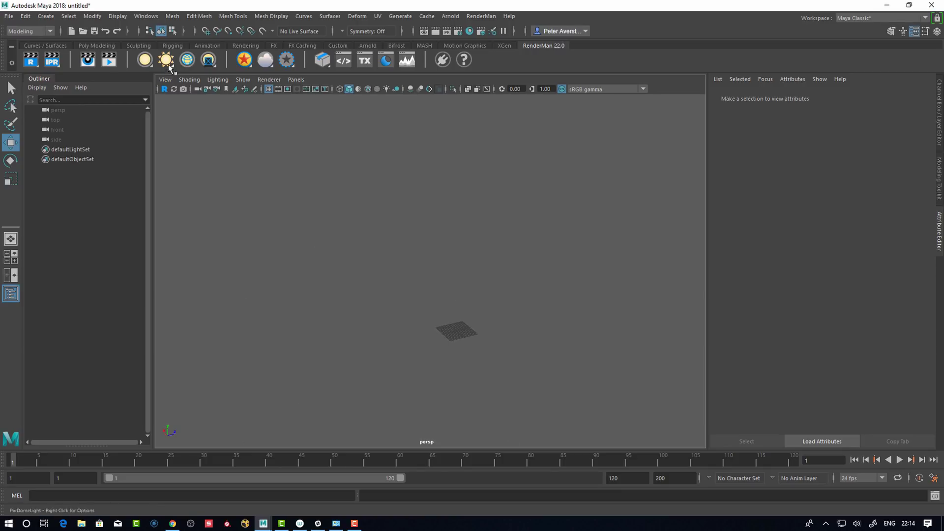
{"action": "left_click", "coordinate": [9, 16]}
Step: Import gatlingGeo.obj into the Maya scene
{"action": "left_click", "coordinate": [26, 127]}
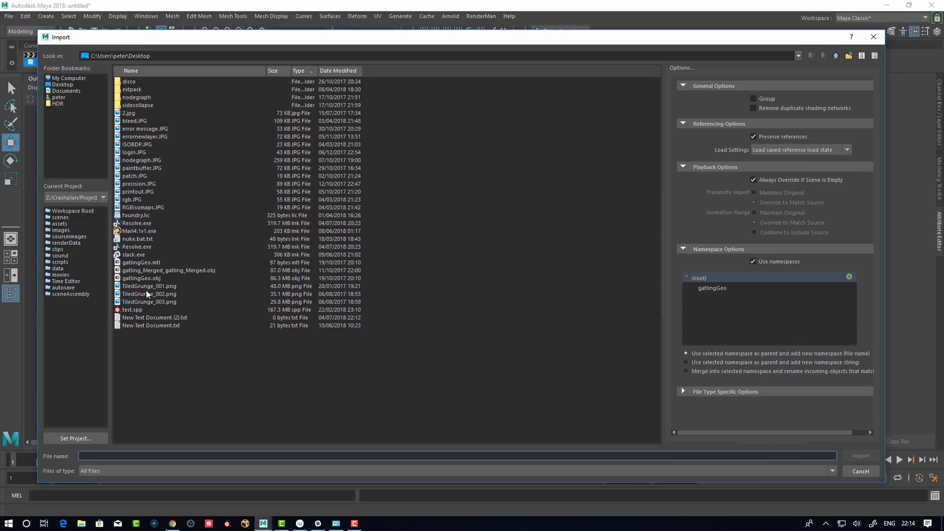
{"action": "left_click", "coordinate": [153, 278]}
{"action": "left_click", "coordinate": [861, 457]}
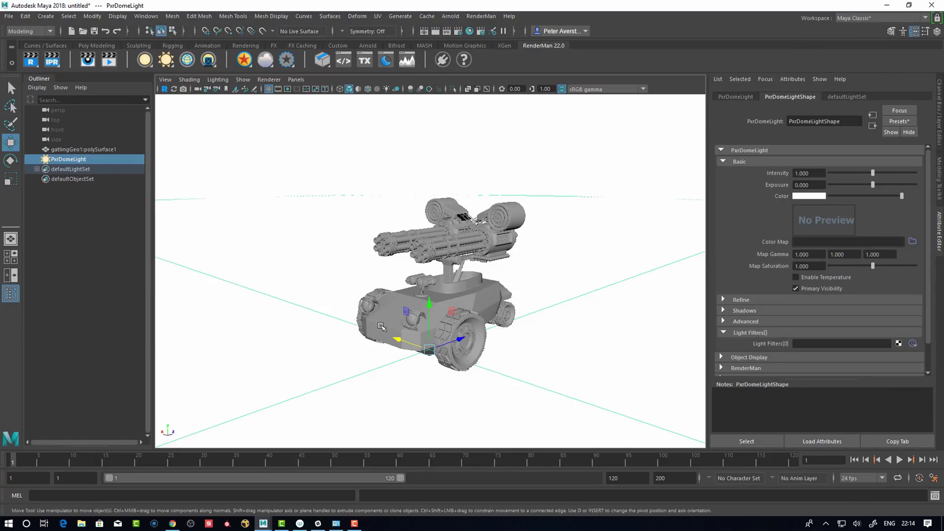
{"action": "left_click_drag", "start_coordinate": [380, 325], "coordinate": [408, 323], "text": "alt"}
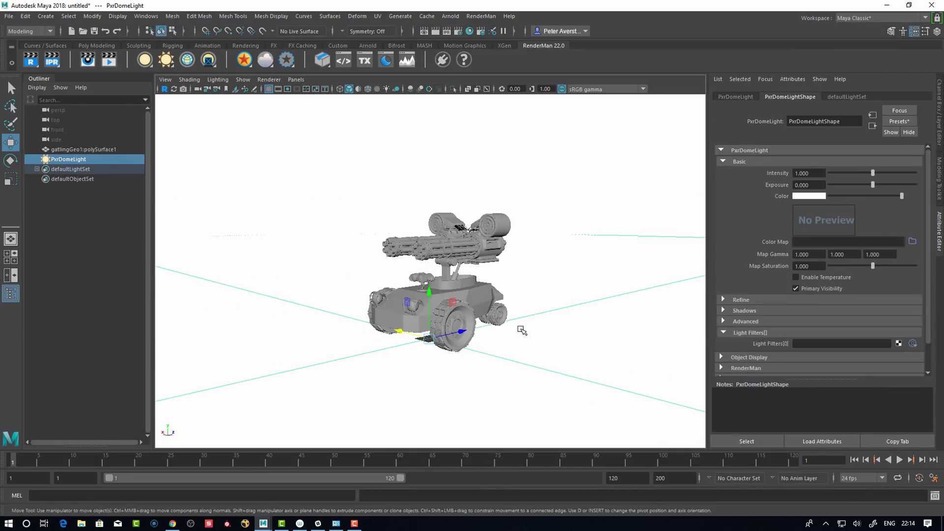
Step: Load the 2KFidoGraded HDR into the PxrDomeLight's Color Map and inspect the lit vehicle
{"action": "left_click", "coordinate": [912, 242]}
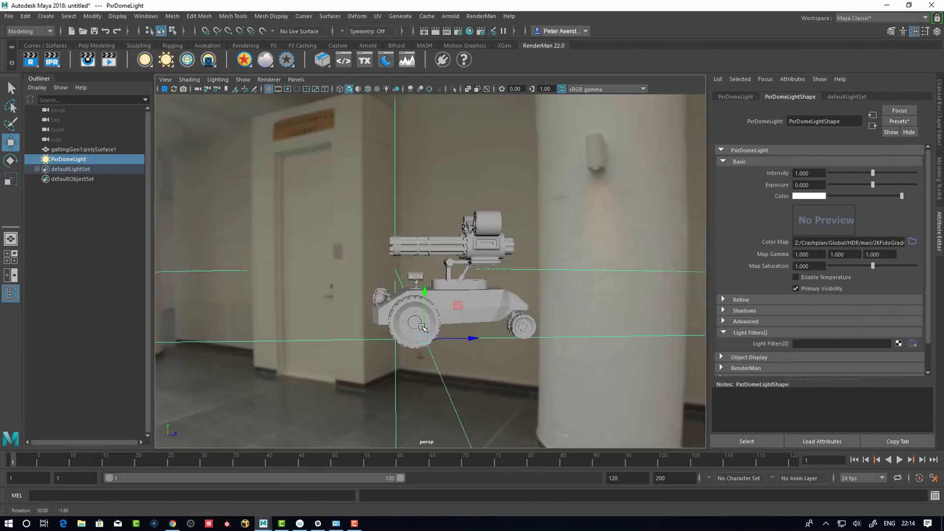
{"action": "left_click_drag", "start_coordinate": [417, 278], "coordinate": [419, 366], "text": "alt"}
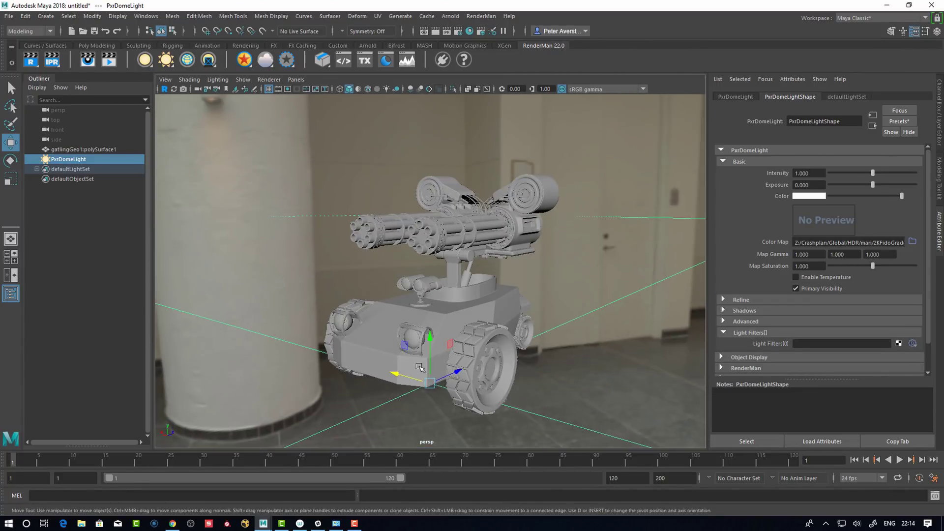
{"action": "left_click_drag", "start_coordinate": [332, 289], "coordinate": [318, 355], "text": "alt"}
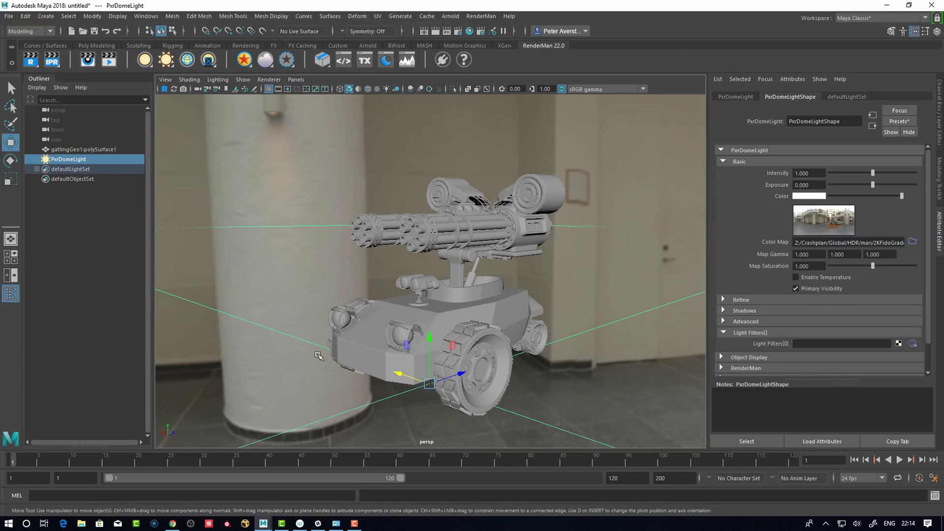
{"action": "mouse_move", "coordinate": [348, 323]}
{"action": "left_mouse_down", "text": "alt"}
{"action": "mouse_move", "coordinate": [360, 321]}
{"action": "mouse_move", "coordinate": [344, 324]}
{"action": "mouse_move", "coordinate": [348, 316]}
{"action": "left_mouse_up", "text": "alt"}
{"action": "middle_click_drag", "start_coordinate": [348, 316], "coordinate": [349, 317], "text": "alt"}
{"action": "left_click_drag", "start_coordinate": [349, 317], "coordinate": [346, 336], "text": "alt"}
Step: Switch the persp viewport renderer to RenderMan for live rendering
{"action": "left_click", "coordinate": [269, 80]}
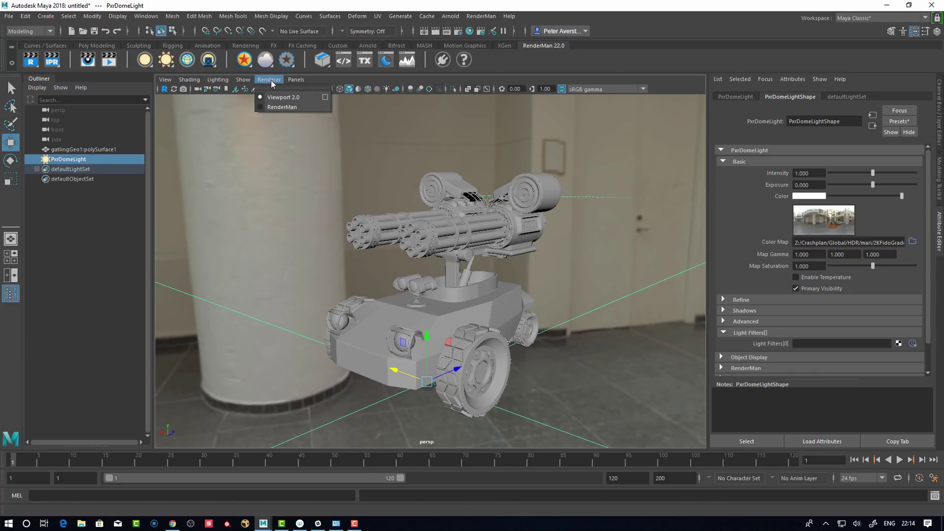
{"action": "left_click", "coordinate": [261, 106]}
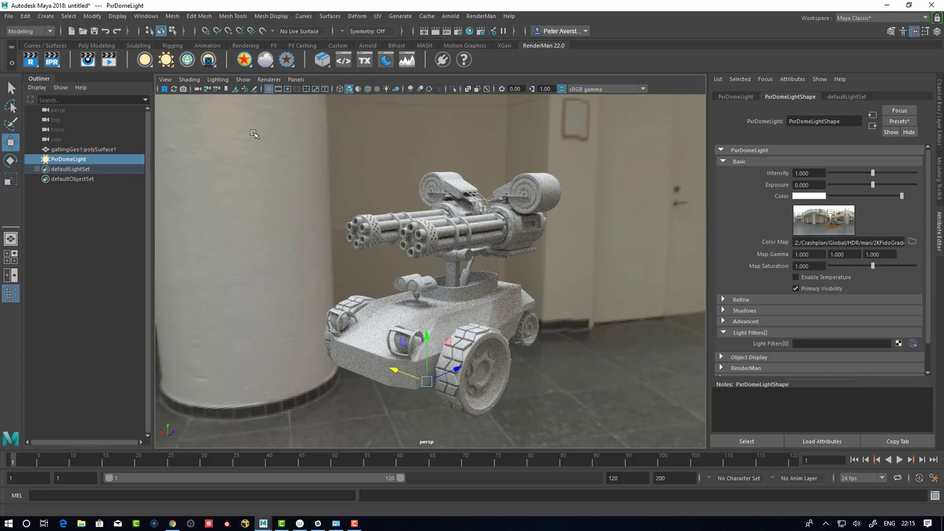
{"action": "left_click_drag", "start_coordinate": [348, 392], "coordinate": [467, 403], "text": "alt"}
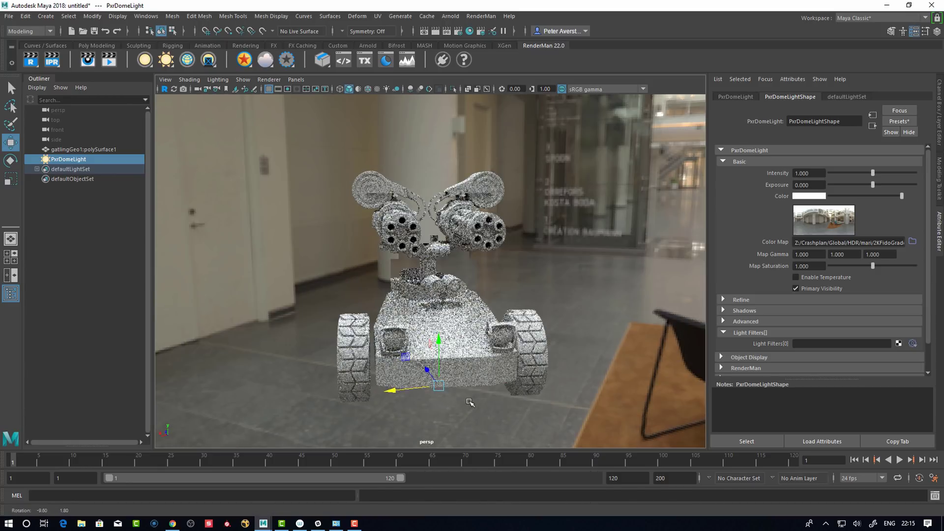
Step: Slide the dome light along X and reposition the gatling vehicle along X and Z
{"action": "left_click_drag", "start_coordinate": [395, 391], "coordinate": [545, 371]}
{"action": "left_click", "coordinate": [525, 396]}
{"action": "middle_click_drag", "start_coordinate": [525, 396], "coordinate": [601, 348]}
{"action": "middle_click_drag", "start_coordinate": [538, 304], "coordinate": [419, 276]}
{"action": "middle_click_drag", "start_coordinate": [387, 244], "coordinate": [493, 379]}
{"action": "left_click_drag", "start_coordinate": [493, 379], "coordinate": [255, 326], "text": "alt"}
Step: Reselect the dome light and open the Render Settings window
{"action": "left_click", "coordinate": [261, 375]}
{"action": "left_click_drag", "start_coordinate": [298, 359], "coordinate": [327, 378], "text": "alt"}
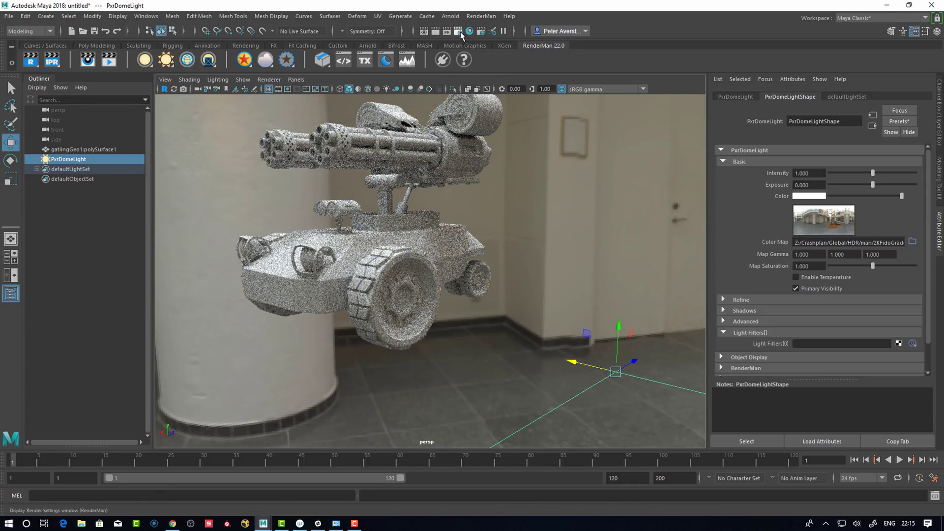
{"action": "left_click", "coordinate": [460, 32]}
Step: Try the PxrDefault, PxrDirectLighting and PxrOcclusion integrators on the live render
{"action": "left_click_drag", "start_coordinate": [190, 80], "coordinate": [241, 79]}
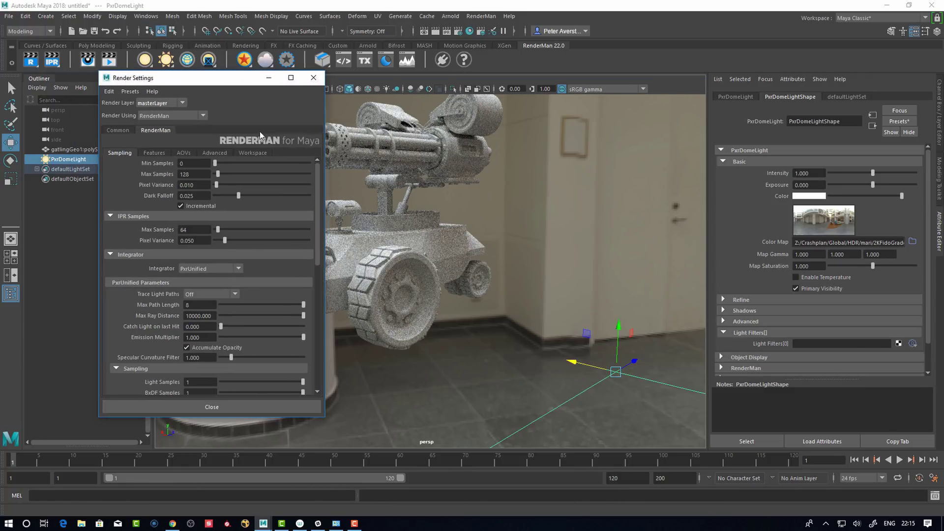
{"action": "left_click", "coordinate": [205, 269]}
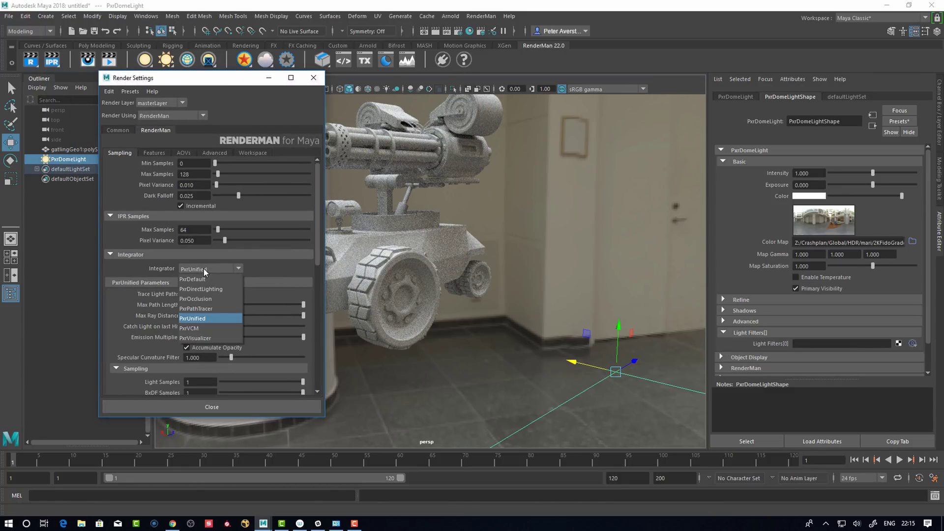
{"action": "left_click", "coordinate": [201, 278]}
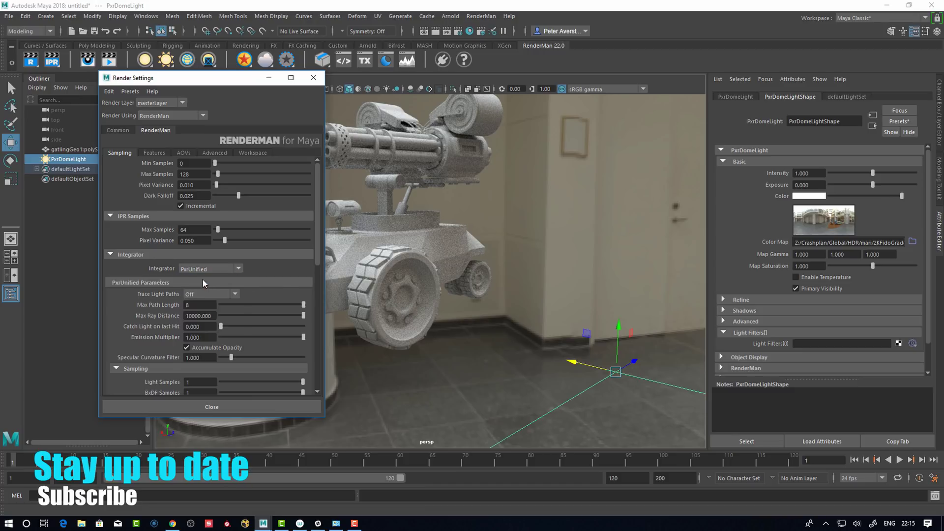
{"action": "left_click_drag", "start_coordinate": [497, 369], "coordinate": [516, 360], "text": "alt"}
{"action": "left_click", "coordinate": [206, 275]}
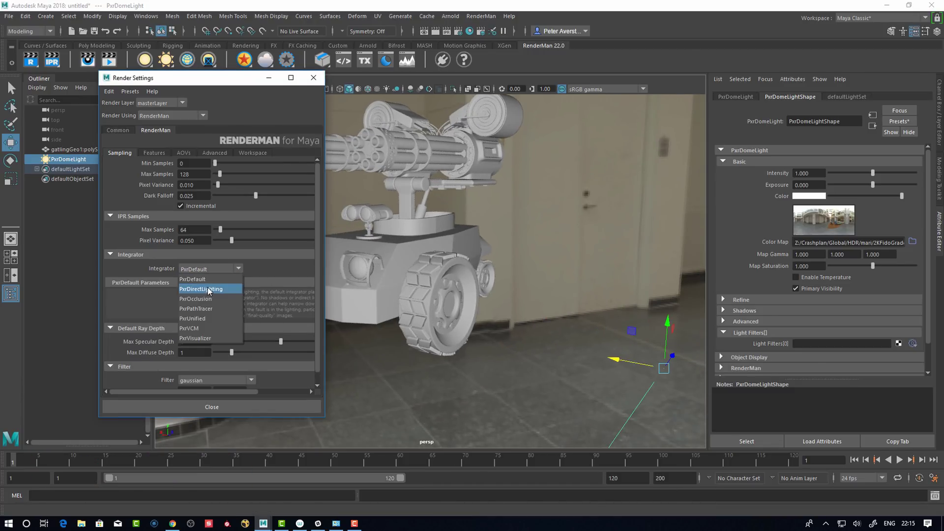
{"action": "left_click", "coordinate": [208, 289]}
{"action": "left_click_drag", "start_coordinate": [437, 395], "coordinate": [409, 382], "text": "alt"}
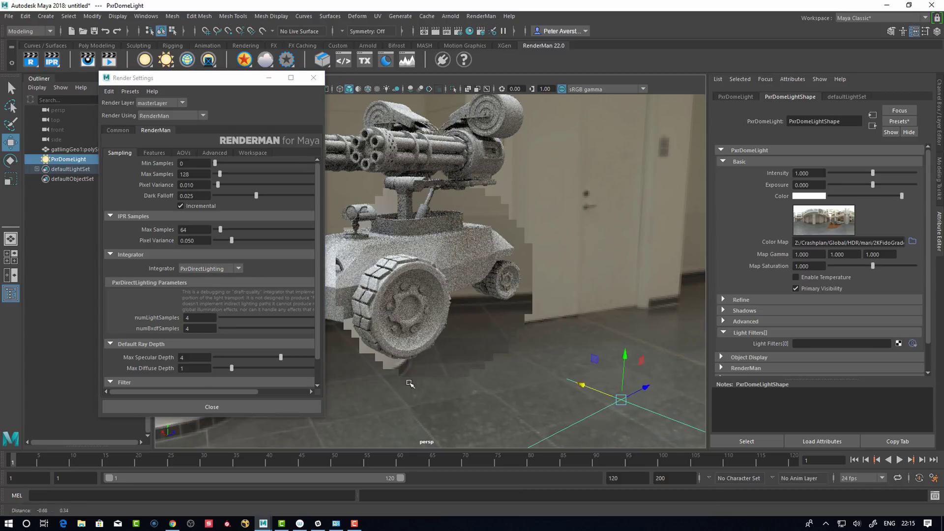
{"action": "left_click", "coordinate": [215, 270]}
{"action": "left_click", "coordinate": [200, 300]}
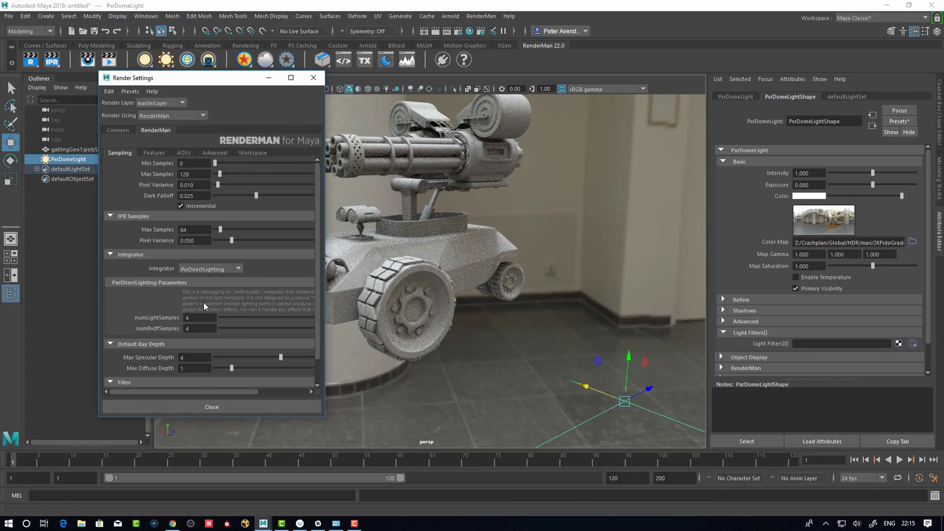
Step: Try PxrPathTracer, then set the integrator back to PxrUnified and move the window aside
{"action": "left_click_drag", "start_coordinate": [444, 379], "coordinate": [426, 364], "text": "alt"}
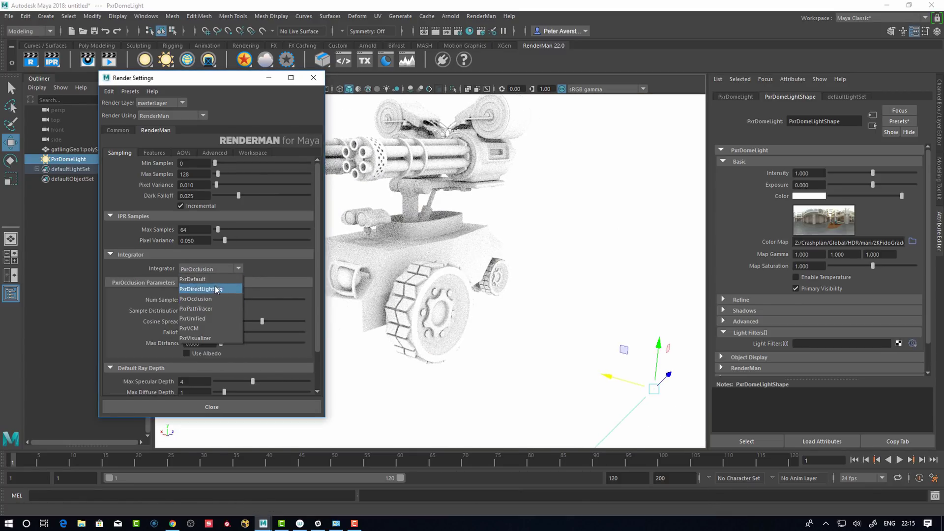
{"action": "left_click", "coordinate": [204, 308]}
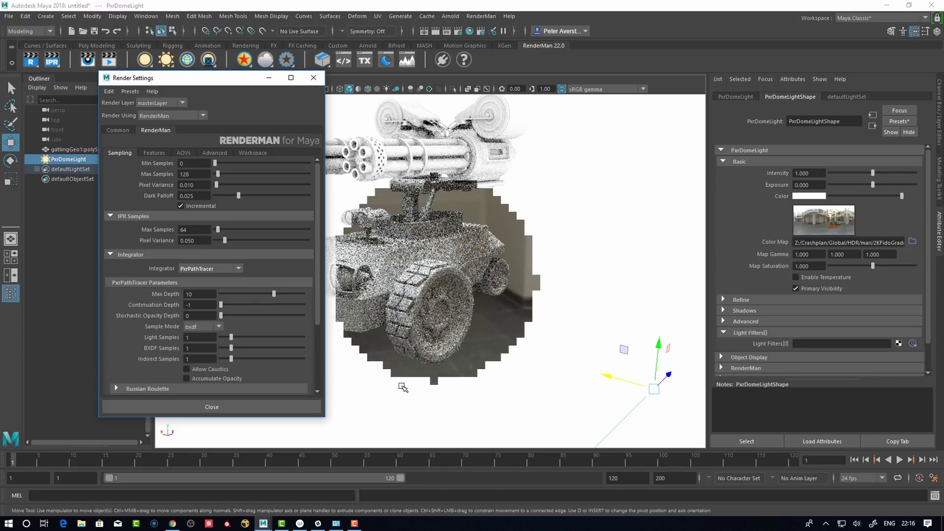
{"action": "left_click_drag", "start_coordinate": [403, 387], "coordinate": [438, 374], "text": "alt"}
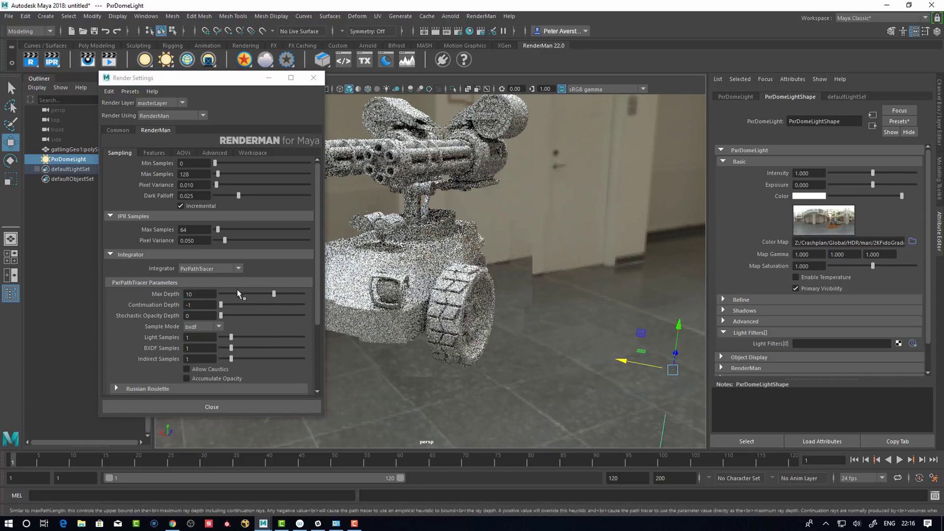
{"action": "left_click", "coordinate": [217, 268]}
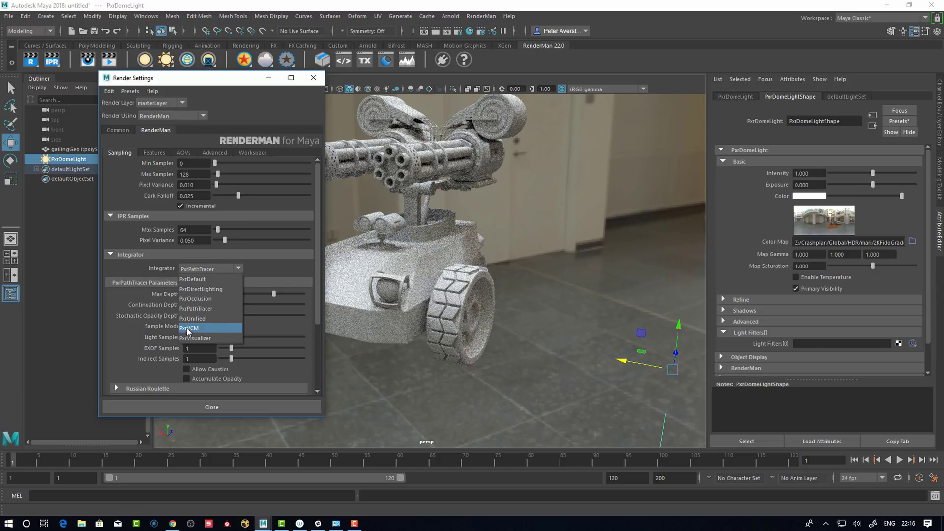
{"action": "left_click", "coordinate": [193, 319]}
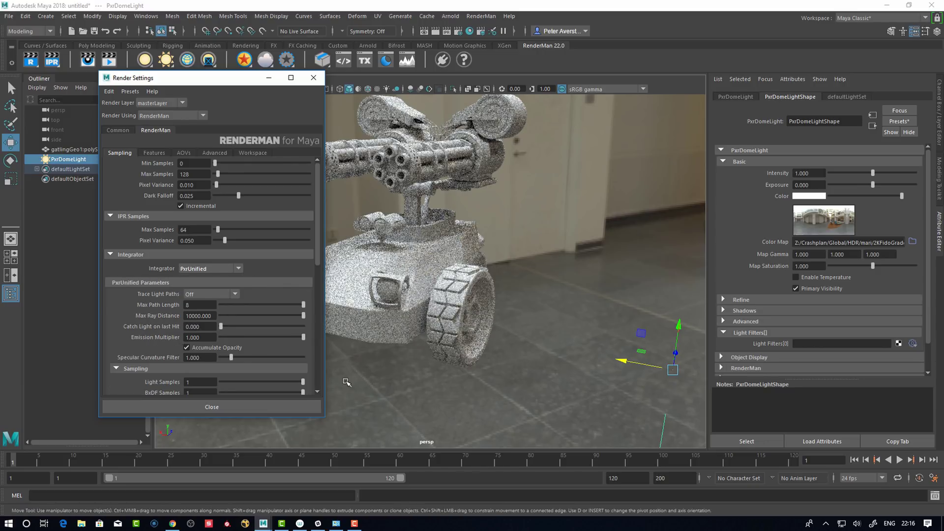
{"action": "left_click_drag", "start_coordinate": [347, 382], "coordinate": [390, 407], "text": "alt"}
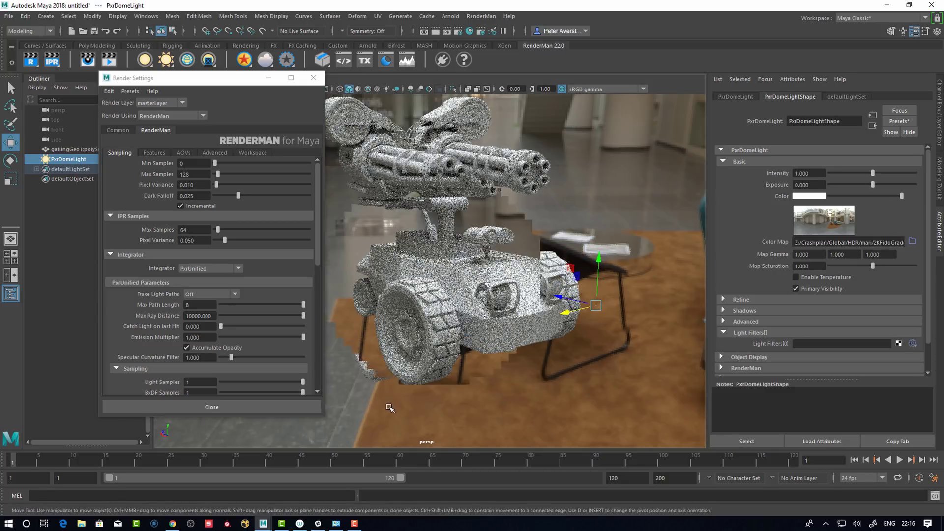
{"action": "left_click_drag", "start_coordinate": [404, 405], "coordinate": [444, 417], "text": "alt"}
{"action": "right_click_drag", "start_coordinate": [456, 406], "coordinate": [484, 401], "text": "alt"}
{"action": "left_click_drag", "start_coordinate": [486, 405], "coordinate": [468, 408], "text": "alt"}
{"action": "left_click_drag", "start_coordinate": [251, 79], "coordinate": [208, 79]}
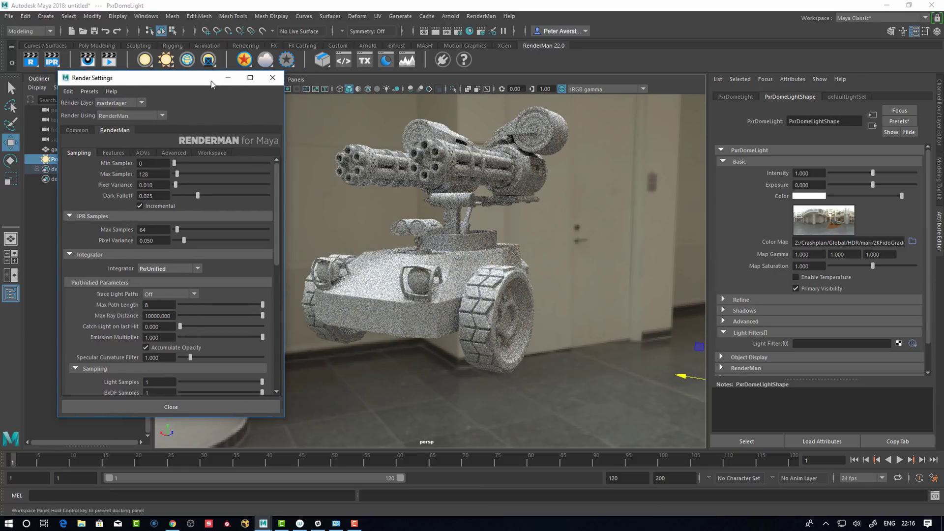
{"action": "key", "text": "bracketleft"}
{"action": "key", "text": "bracketleft"}
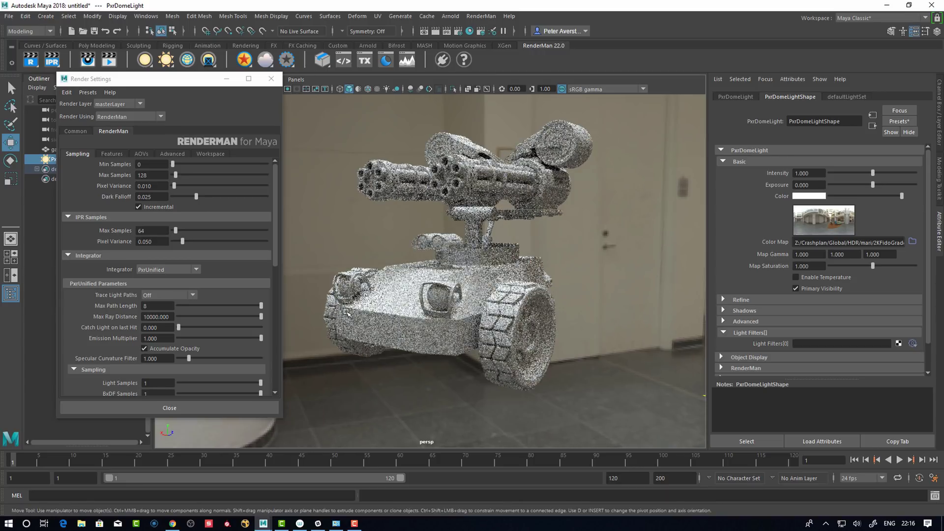
Step: Browse the Features, AOVs, Advanced and Workspace tabs of the RenderMan settings
{"action": "left_click", "coordinate": [112, 154]}
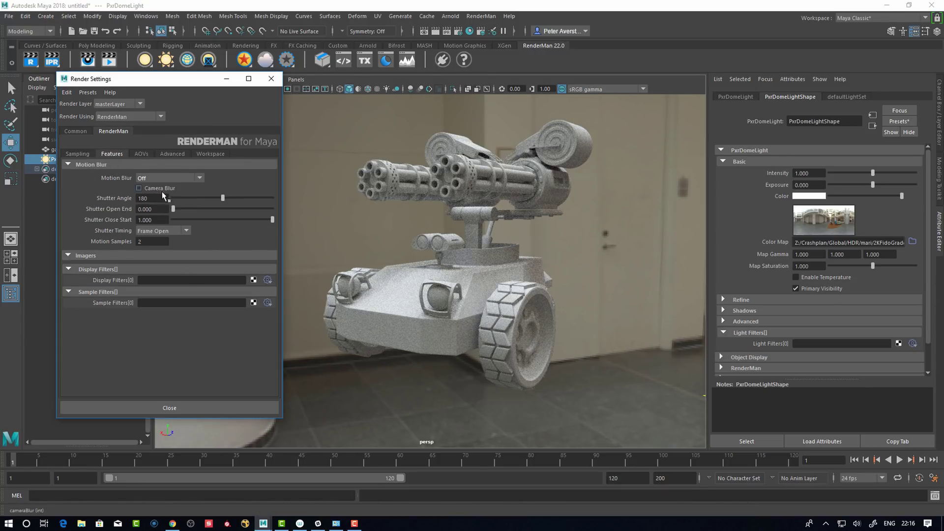
{"action": "left_click", "coordinate": [142, 154]}
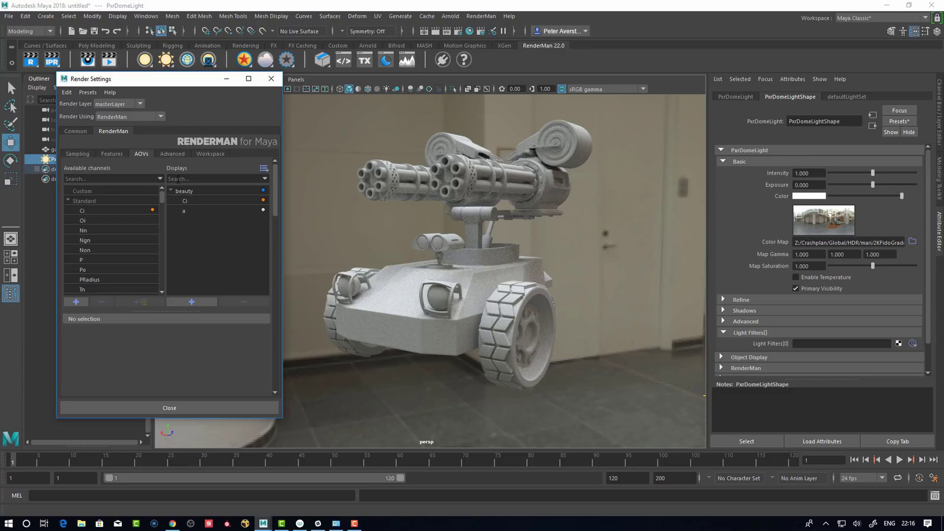
{"action": "left_click", "coordinate": [173, 154]}
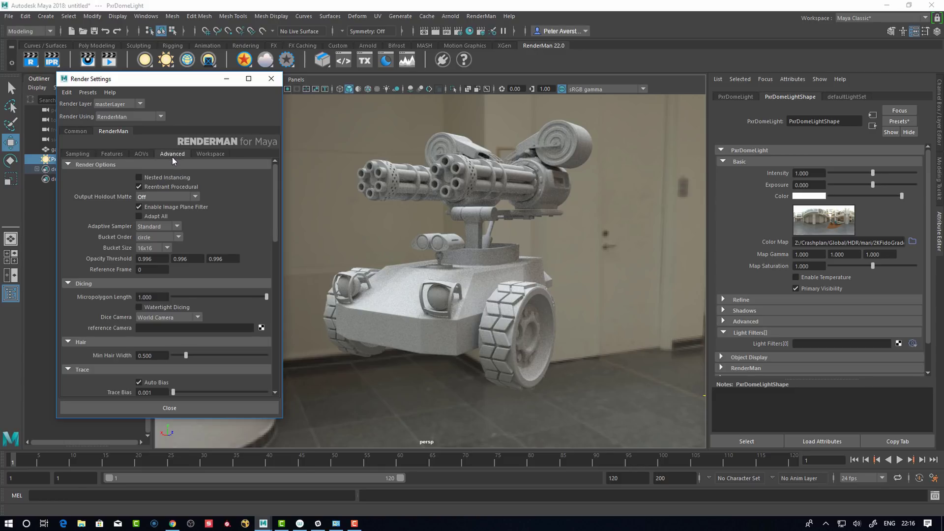
{"action": "mouse_move", "coordinate": [274, 216]}
{"action": "left_mouse_down"}
{"action": "mouse_move", "coordinate": [276, 262]}
{"action": "mouse_move", "coordinate": [277, 210]}
{"action": "left_mouse_up"}
{"action": "left_click", "coordinate": [210, 153]}
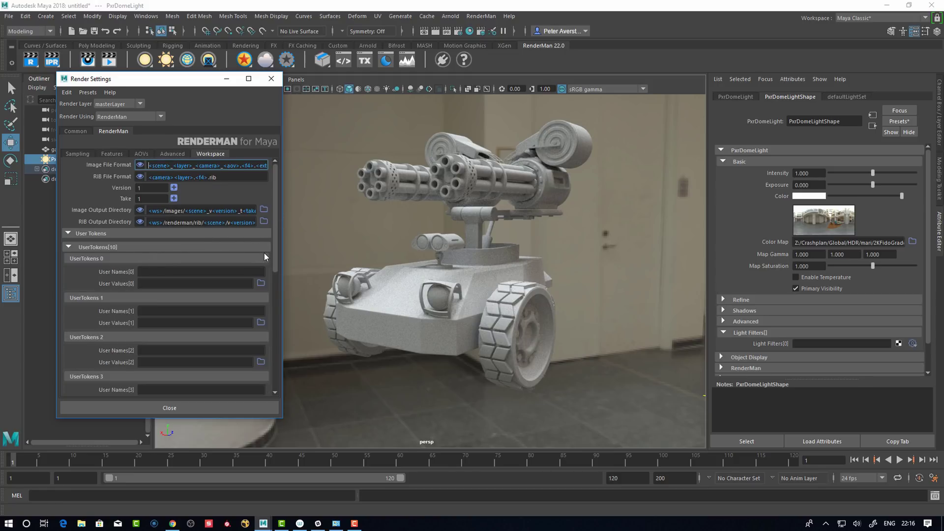
{"action": "left_click", "coordinate": [112, 154]}
{"action": "left_click", "coordinate": [77, 154]}
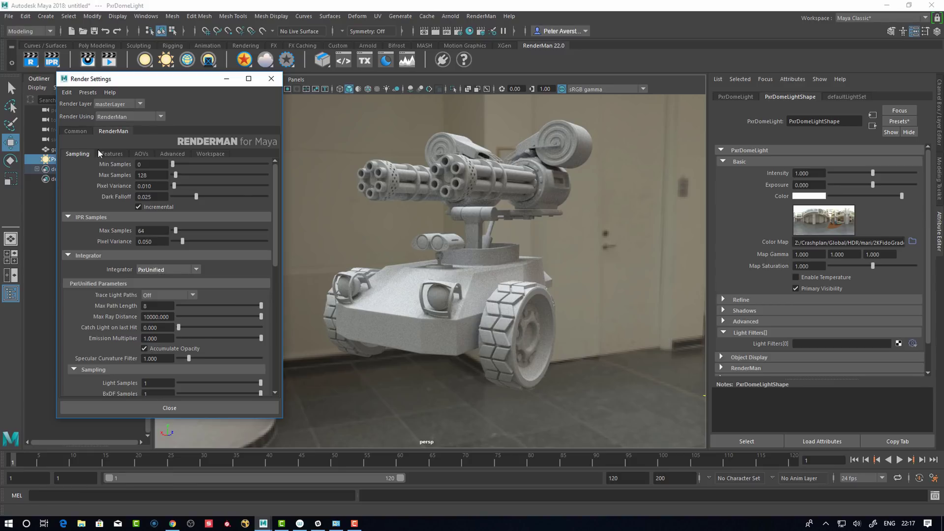
Step: Toggle between the Common and RenderMan settings tabs, ending on Sampling
{"action": "left_click", "coordinate": [75, 131]}
{"action": "left_click", "coordinate": [109, 131]}
{"action": "left_click", "coordinate": [74, 131]}
{"action": "left_click", "coordinate": [112, 132]}
{"action": "left_click", "coordinate": [75, 129]}
{"action": "left_click", "coordinate": [101, 130]}
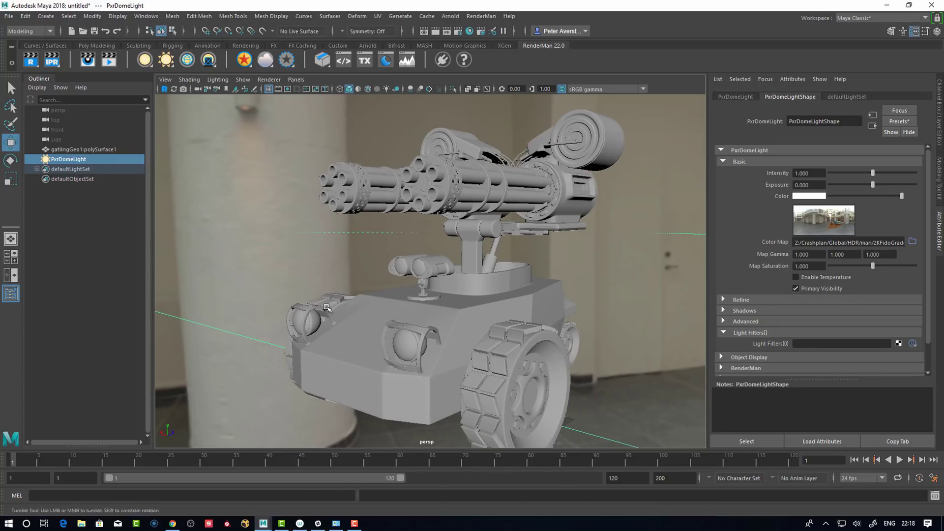
{"action": "mouse_move", "coordinate": [327, 308]}
{"action": "left_mouse_down", "text": "alt"}
{"action": "mouse_move", "coordinate": [344, 315]}
{"action": "mouse_move", "coordinate": [346, 299]}
{"action": "mouse_move", "coordinate": [339, 339]}
{"action": "mouse_move", "coordinate": [343, 326]}
{"action": "mouse_move", "coordinate": [324, 315]}
{"action": "left_mouse_up", "text": "alt"}
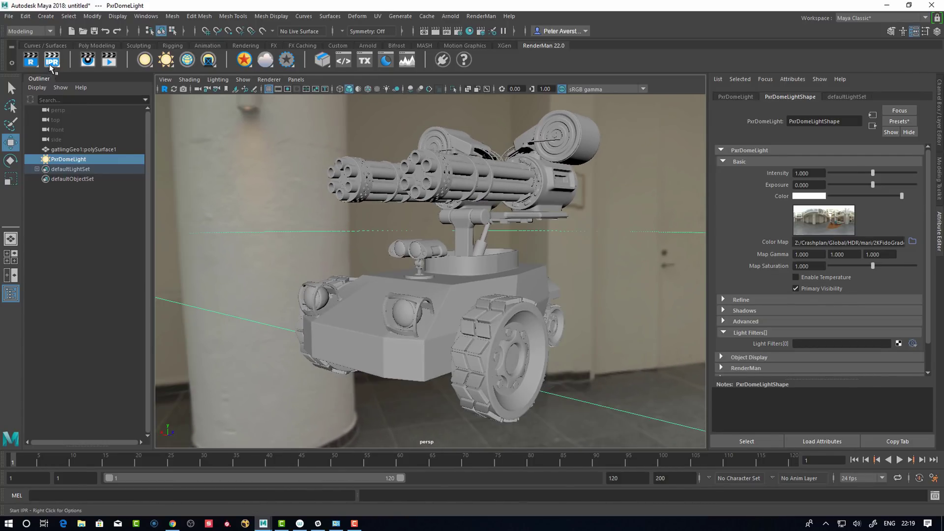
Step: Start an IPR render of the vehicle and enlarge the RenderMan image window
{"action": "left_click", "coordinate": [53, 64]}
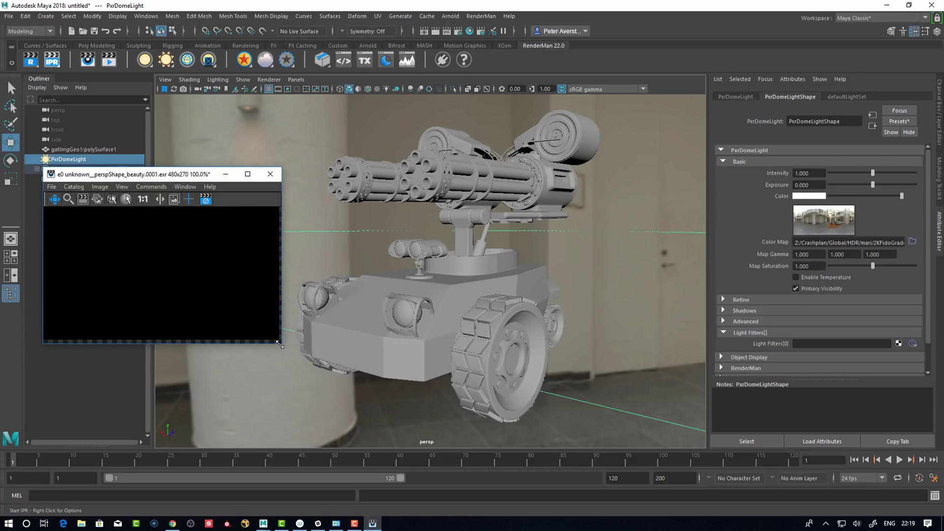
{"action": "left_click_drag", "start_coordinate": [279, 343], "coordinate": [308, 417]}
{"action": "left_click_drag", "start_coordinate": [324, 372], "coordinate": [451, 319], "text": "alt"}
{"action": "middle_click_drag", "start_coordinate": [452, 320], "coordinate": [489, 339], "text": "alt"}
{"action": "left_click_drag", "start_coordinate": [489, 338], "coordinate": [455, 327], "text": "alt"}
{"action": "right_click_drag", "start_coordinate": [455, 326], "coordinate": [467, 330], "text": "alt"}
{"action": "left_click_drag", "start_coordinate": [467, 330], "coordinate": [483, 335], "text": "alt"}
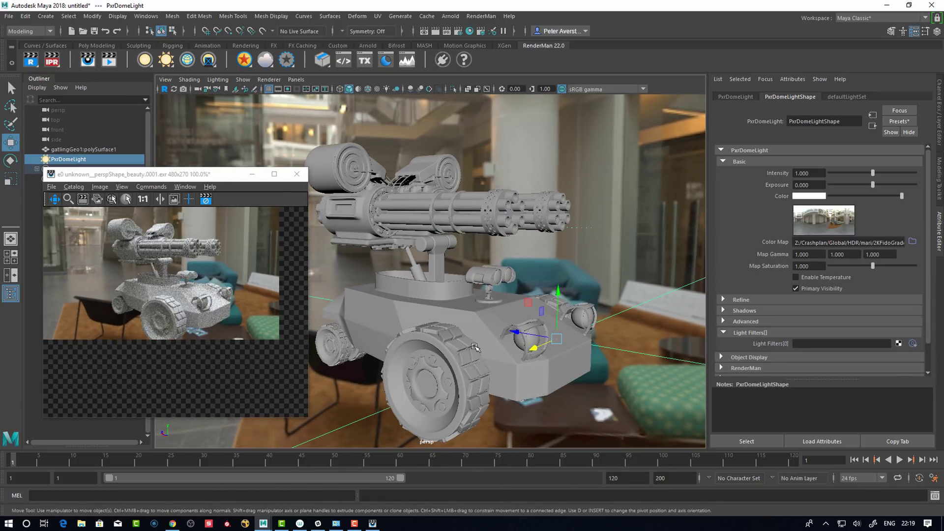
Step: Preview the viewport live in RenderMan, then switch its renderer back to Viewport 2.0
{"action": "left_click", "coordinate": [271, 80]}
{"action": "left_click", "coordinate": [271, 107]}
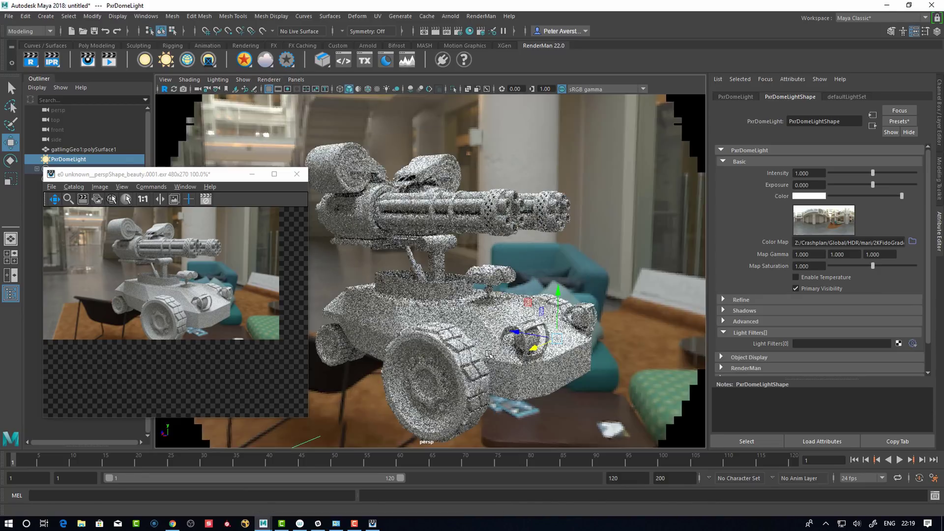
{"action": "left_click_drag", "start_coordinate": [436, 368], "coordinate": [417, 245], "text": "alt"}
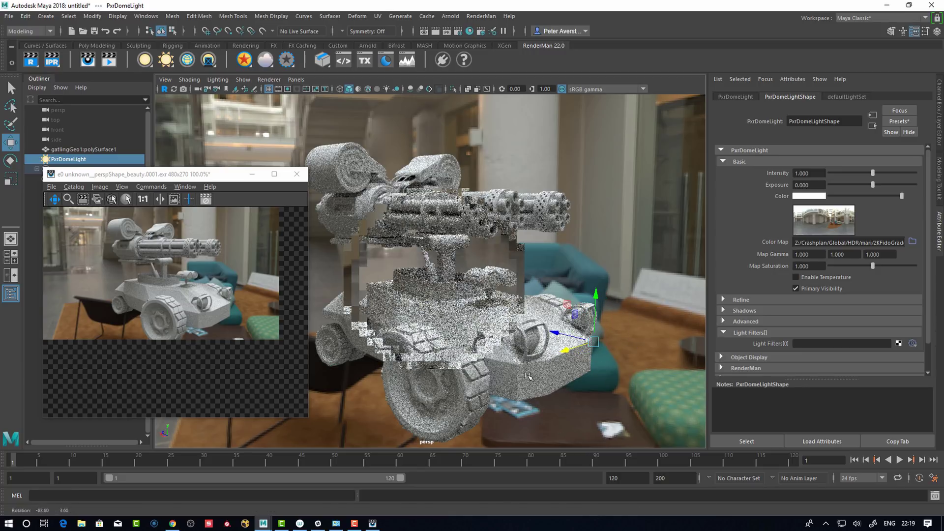
{"action": "left_click", "coordinate": [270, 81]}
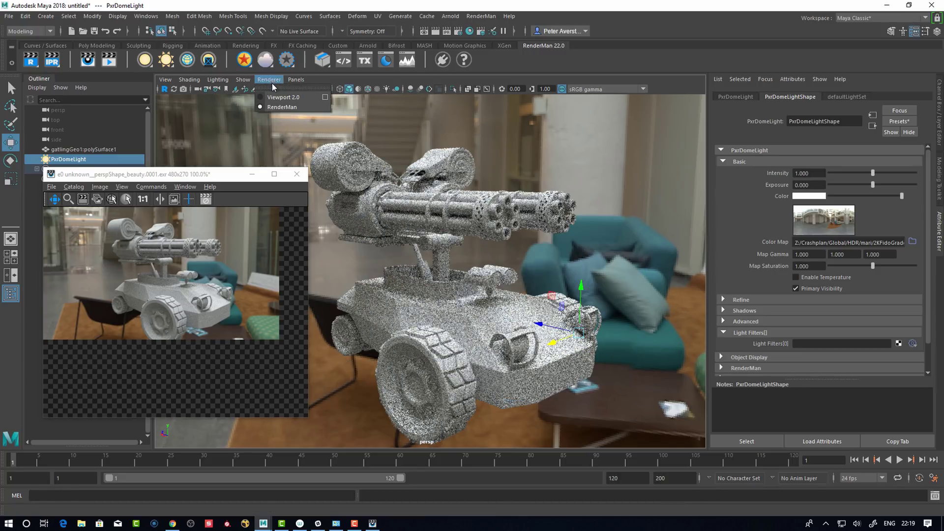
{"action": "left_click", "coordinate": [273, 95]}
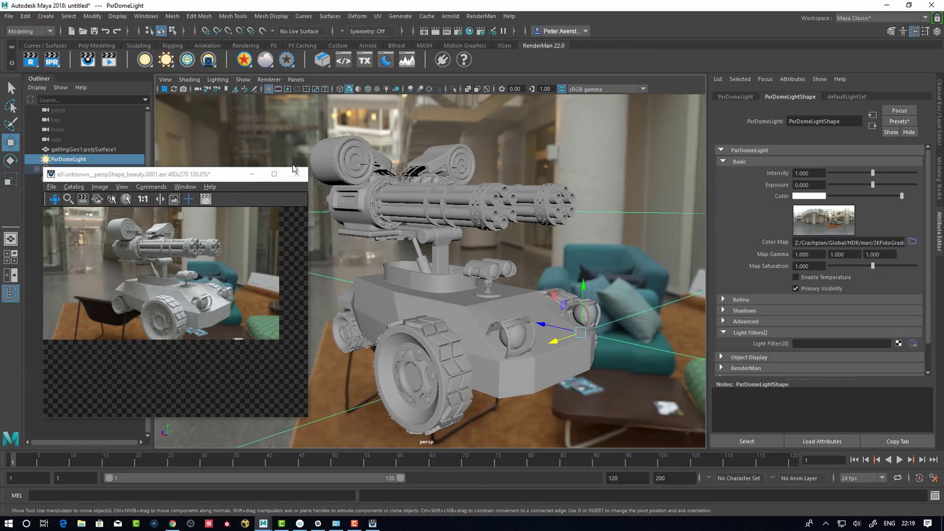
Step: Assign a new PxrSurface material to the gatling vehicle
{"action": "left_click", "coordinate": [409, 317]}
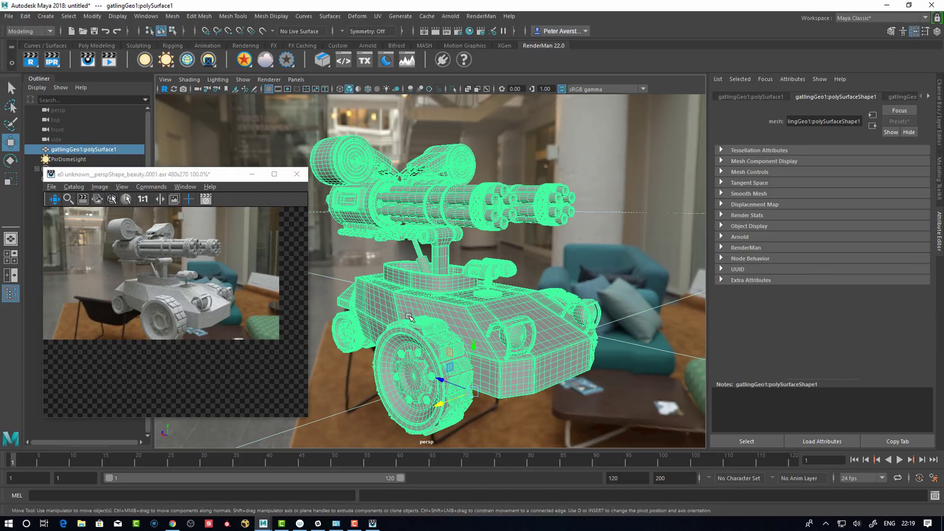
{"action": "right_click", "coordinate": [247, 67]}
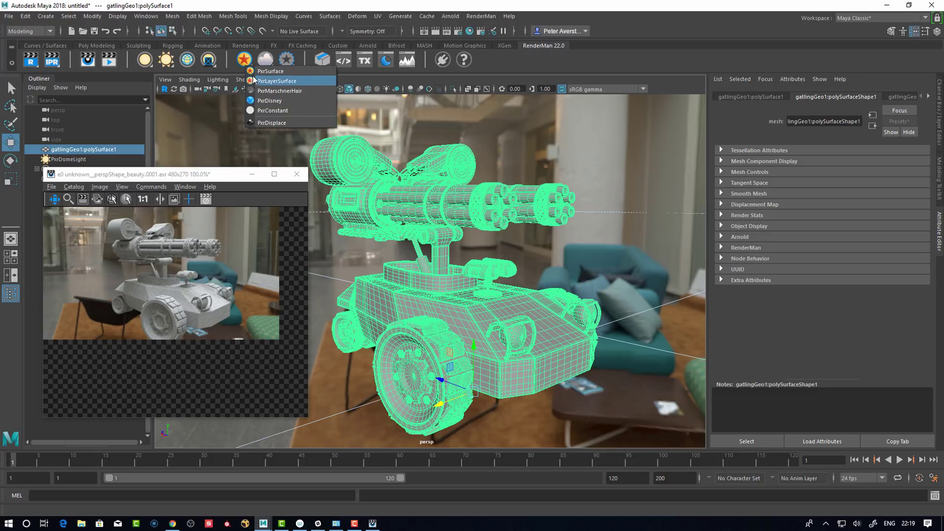
{"action": "left_click", "coordinate": [251, 71]}
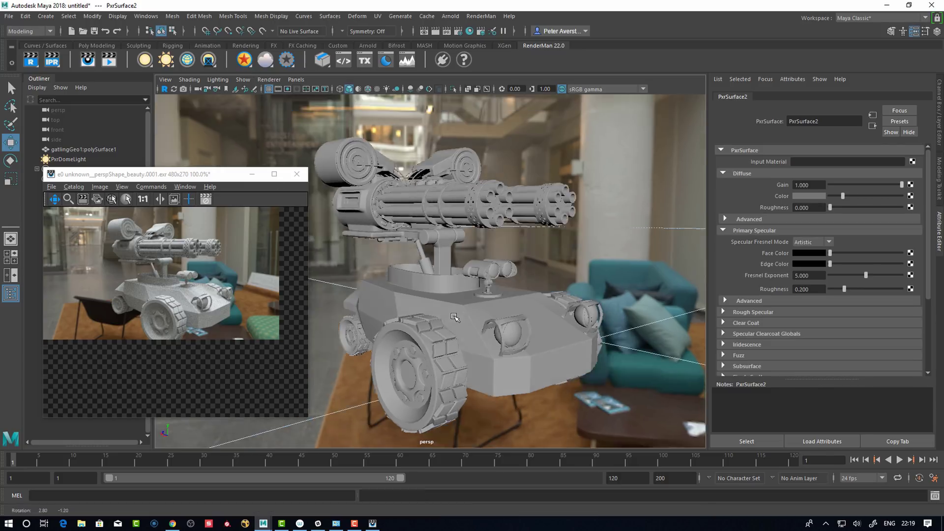
{"action": "left_click", "coordinate": [460, 317]}
{"action": "mouse_move", "coordinate": [460, 317]}
{"action": "left_mouse_down", "text": "alt"}
{"action": "mouse_move", "coordinate": [490, 315]}
{"action": "mouse_move", "coordinate": [469, 323]}
{"action": "left_mouse_up", "text": "alt"}
Step: Set Diffuse Color to black and raise the specular Face and Edge Colors to near white
{"action": "mouse_move", "coordinate": [834, 197]}
{"action": "left_mouse_down"}
{"action": "mouse_move", "coordinate": [863, 196]}
{"action": "mouse_move", "coordinate": [843, 196]}
{"action": "left_mouse_up"}
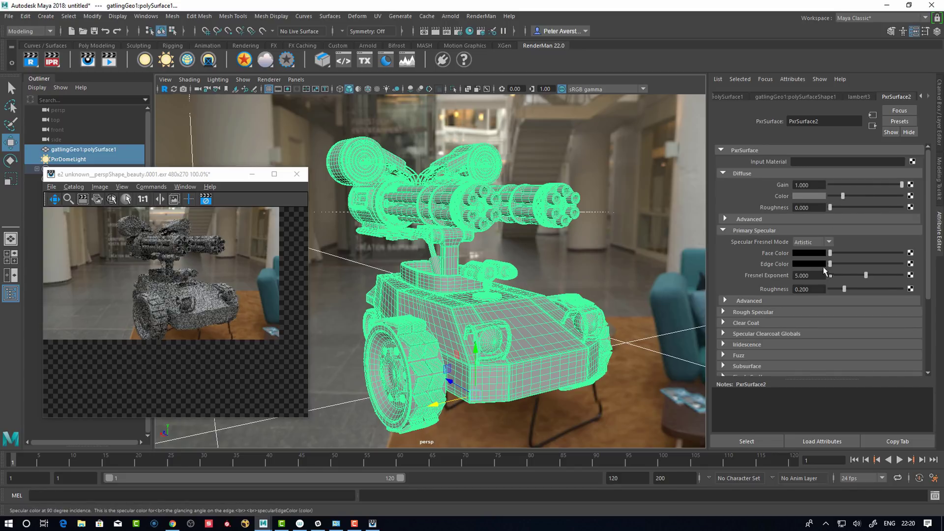
{"action": "left_click_drag", "start_coordinate": [830, 253], "coordinate": [844, 264]}
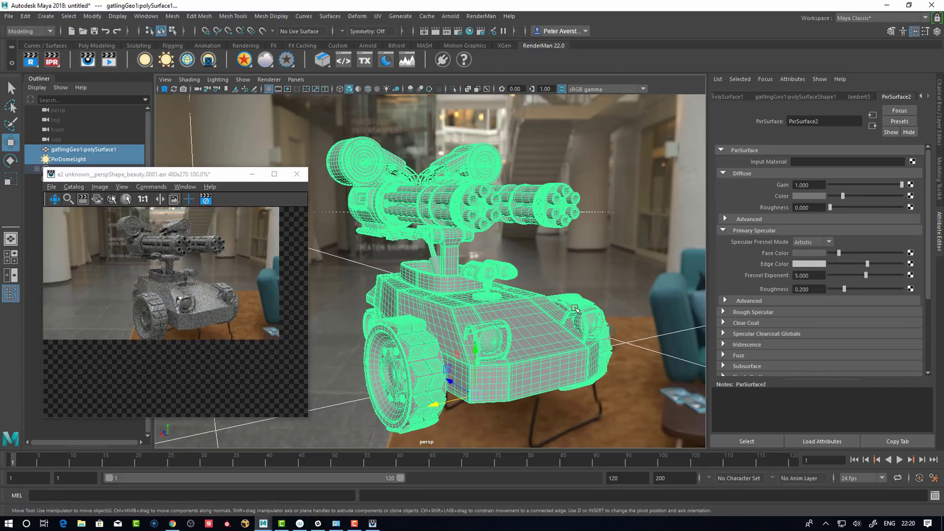
{"action": "left_click_drag", "start_coordinate": [511, 296], "coordinate": [560, 297], "text": "alt"}
{"action": "left_click_drag", "start_coordinate": [868, 264], "coordinate": [903, 264]}
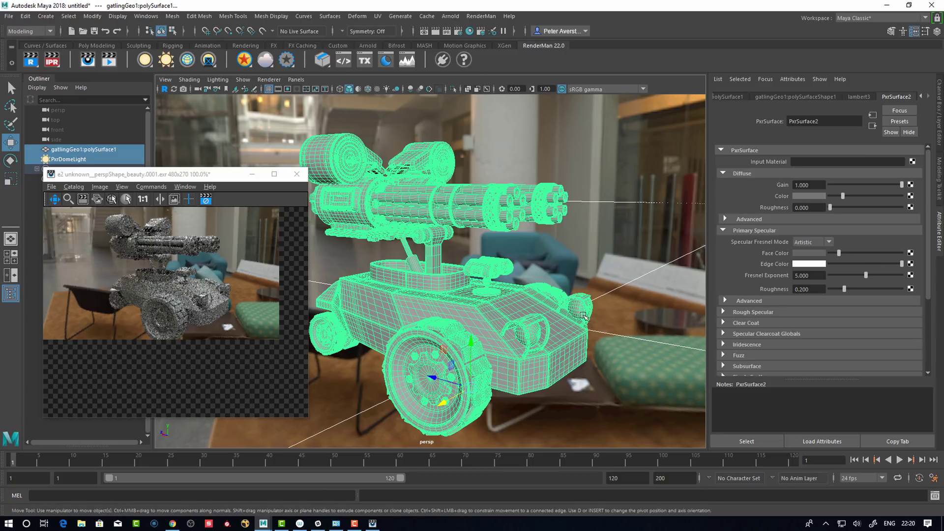
{"action": "left_click_drag", "start_coordinate": [560, 297], "coordinate": [543, 297], "text": "alt"}
{"action": "left_click_drag", "start_coordinate": [839, 253], "coordinate": [880, 254]}
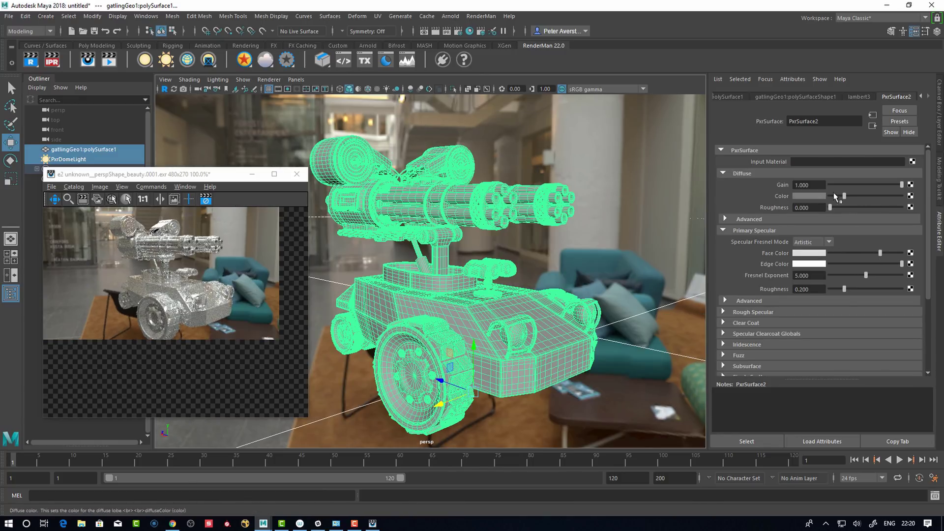
{"action": "left_click_drag", "start_coordinate": [842, 195], "coordinate": [829, 195]}
{"action": "mouse_move", "coordinate": [564, 308]}
{"action": "left_mouse_down", "text": "alt"}
{"action": "mouse_move", "coordinate": [468, 309]}
{"action": "mouse_move", "coordinate": [551, 310]}
{"action": "left_mouse_up", "text": "alt"}
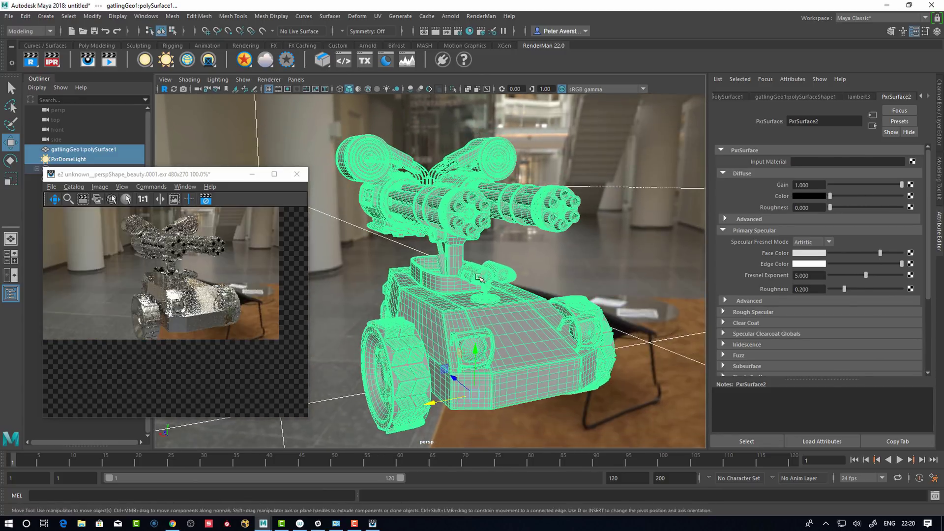
{"action": "scroll", "coordinate": [551, 309], "scroll_direction": "up", "scroll_amount": 2}
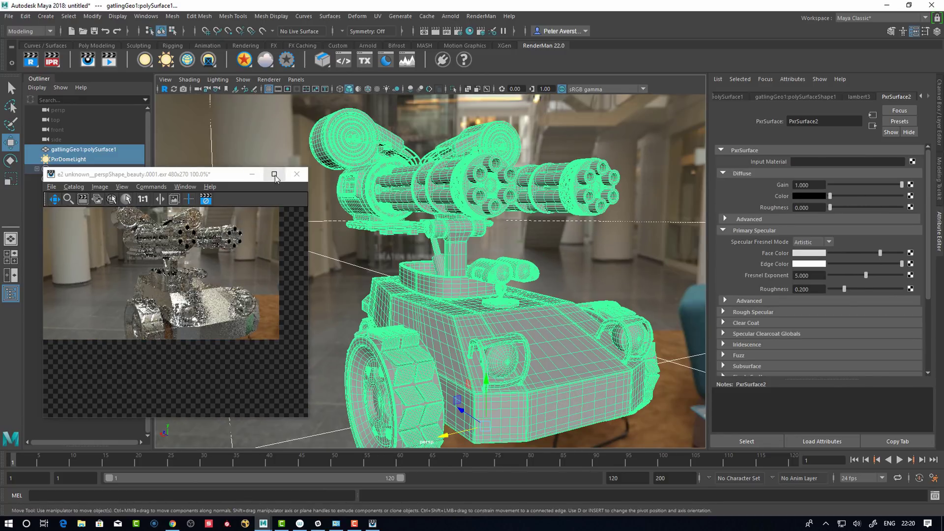
Step: Stop the IPR, close the render view, and render the viewport live with RenderMan
{"action": "left_click", "coordinate": [206, 199]}
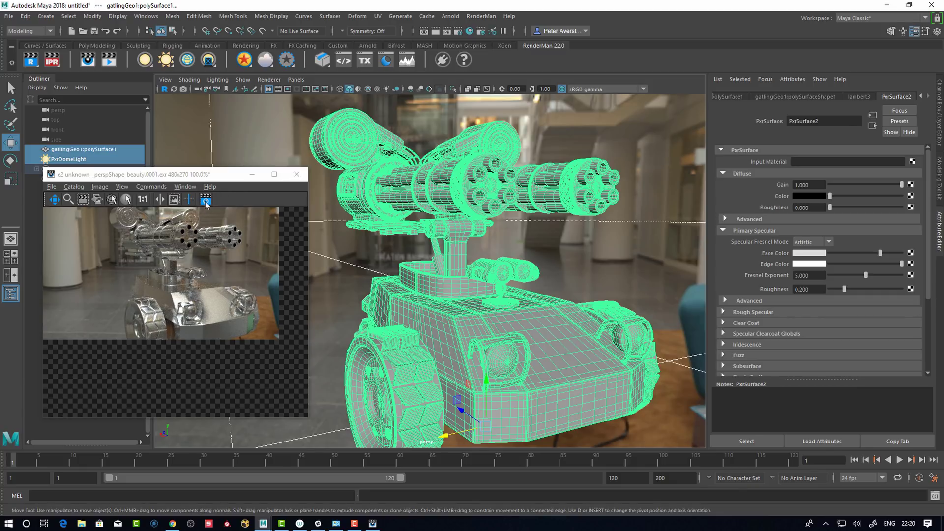
{"action": "left_click", "coordinate": [428, 257]}
{"action": "left_click", "coordinate": [297, 173]}
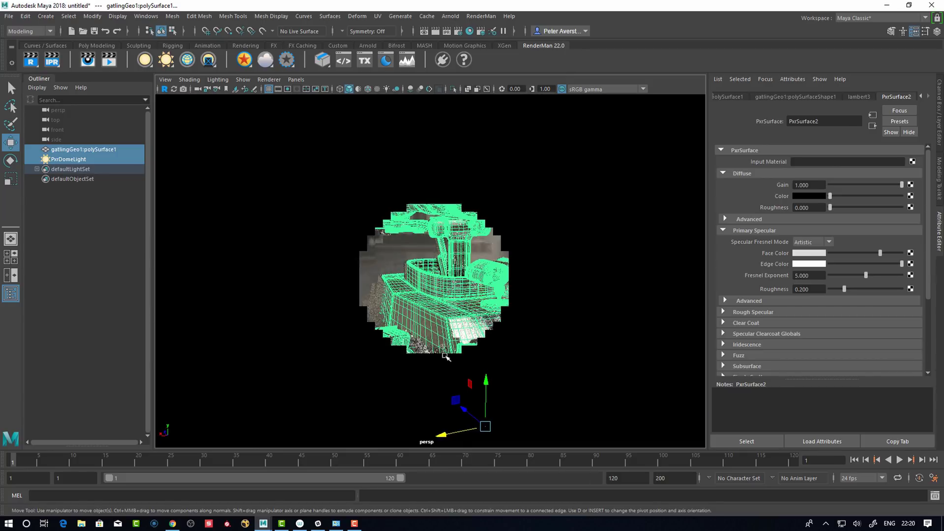
{"action": "middle_click_drag", "start_coordinate": [445, 356], "coordinate": [405, 333], "text": "alt"}
{"action": "left_click", "coordinate": [582, 274]}
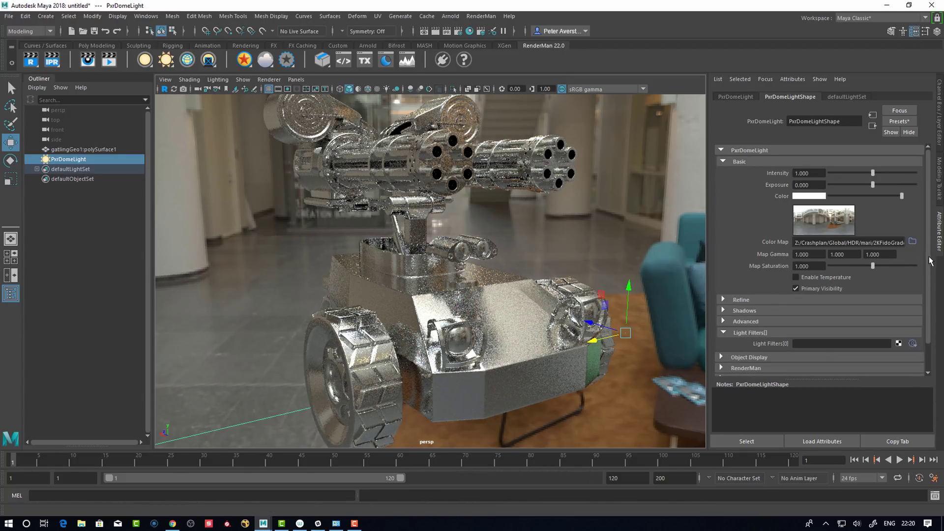
{"action": "left_click", "coordinate": [574, 163]}
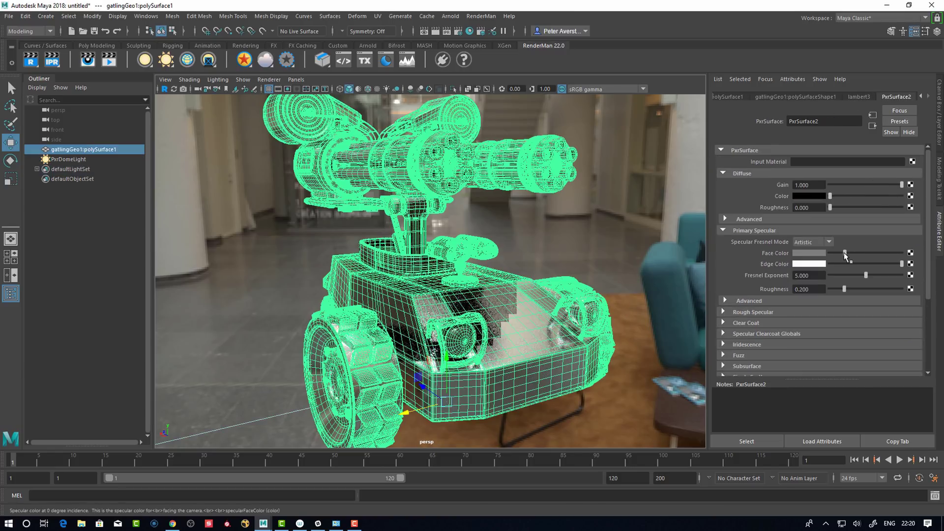
{"action": "left_click_drag", "start_coordinate": [629, 302], "coordinate": [561, 314], "text": "alt"}
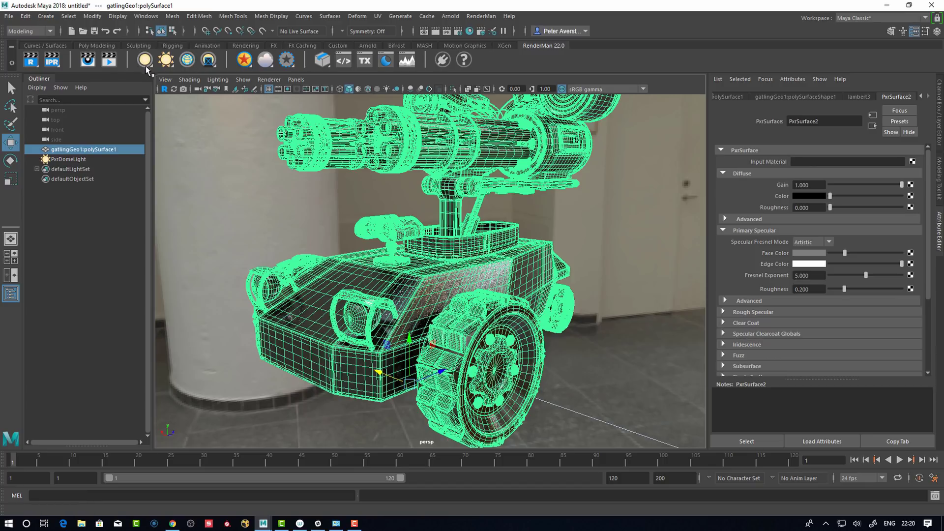
{"action": "right_click", "coordinate": [146, 70]}
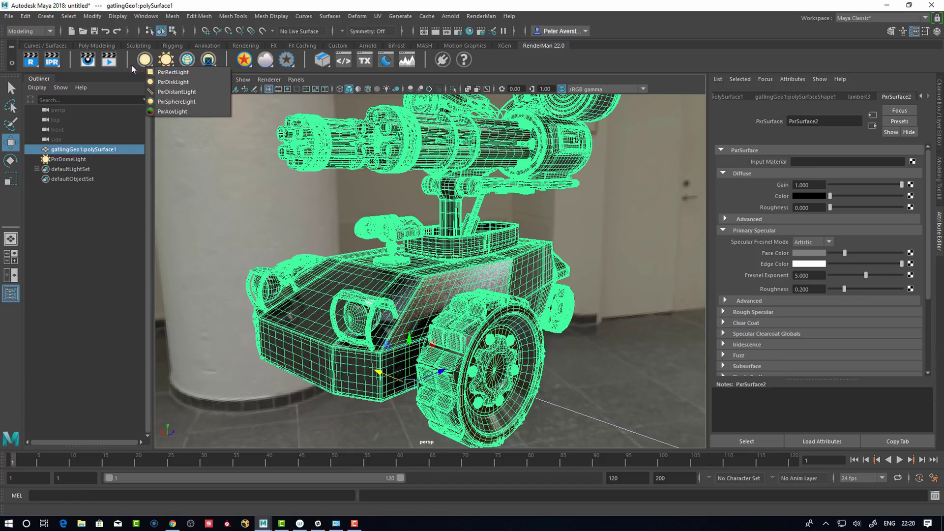
{"action": "right_click", "coordinate": [162, 62]}
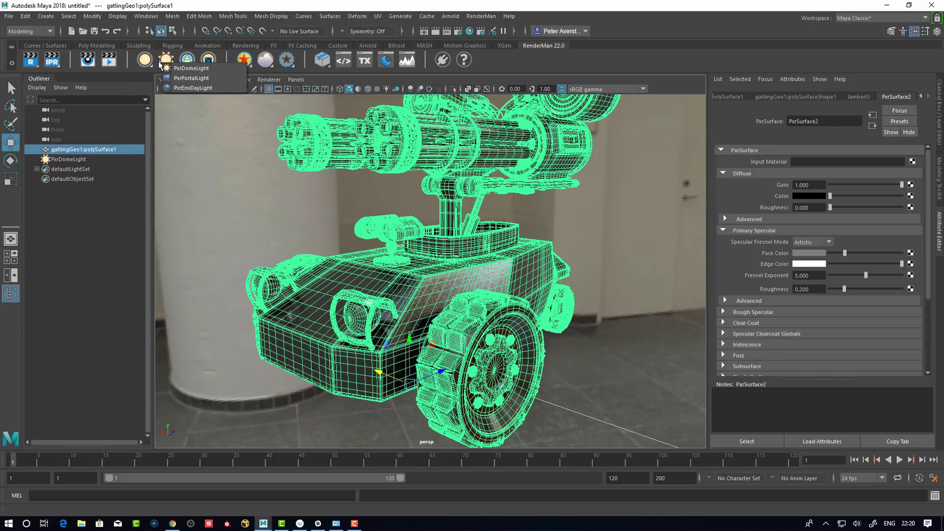
{"action": "left_click", "coordinate": [192, 68]}
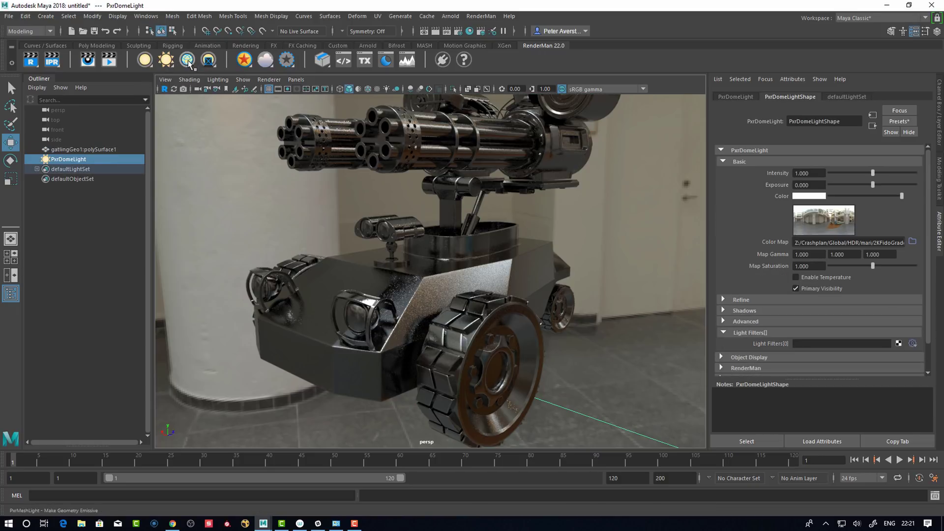
{"action": "scroll", "coordinate": [356, 258], "scroll_direction": "down", "scroll_amount": 3}
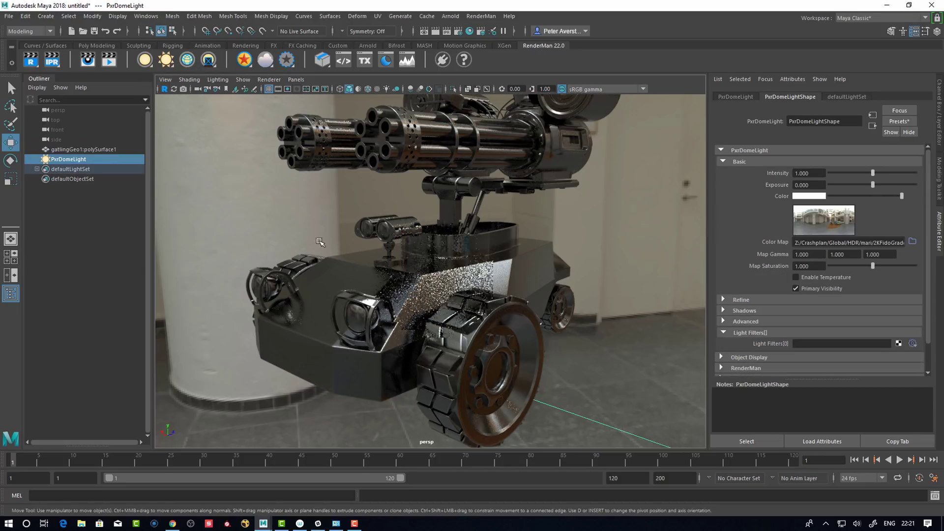
{"action": "left_click", "coordinate": [209, 60]}
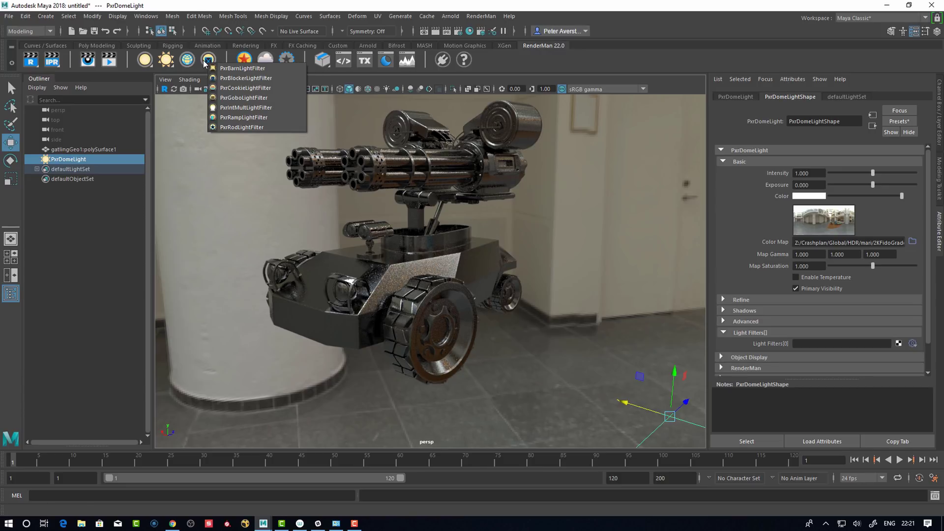
{"action": "left_click", "coordinate": [247, 66]}
{"action": "left_click", "coordinate": [215, 109]}
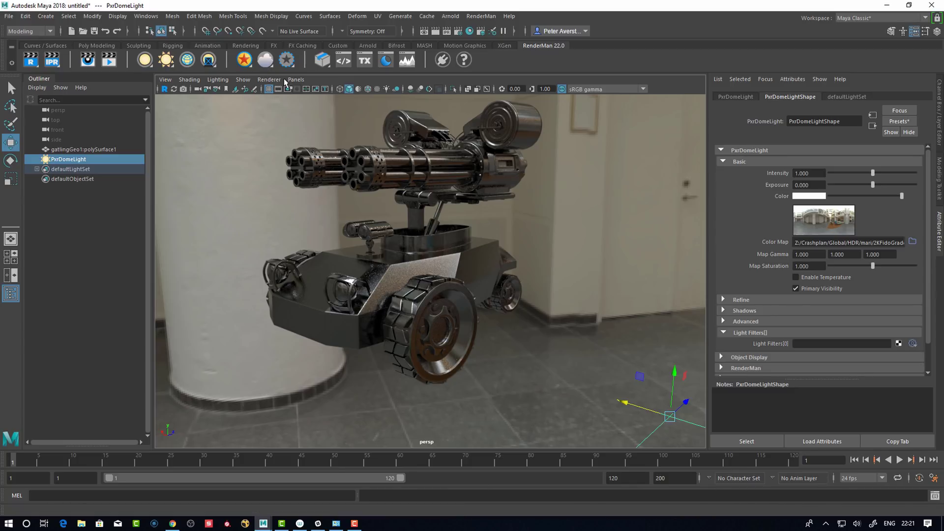
{"action": "left_click", "coordinate": [284, 64]}
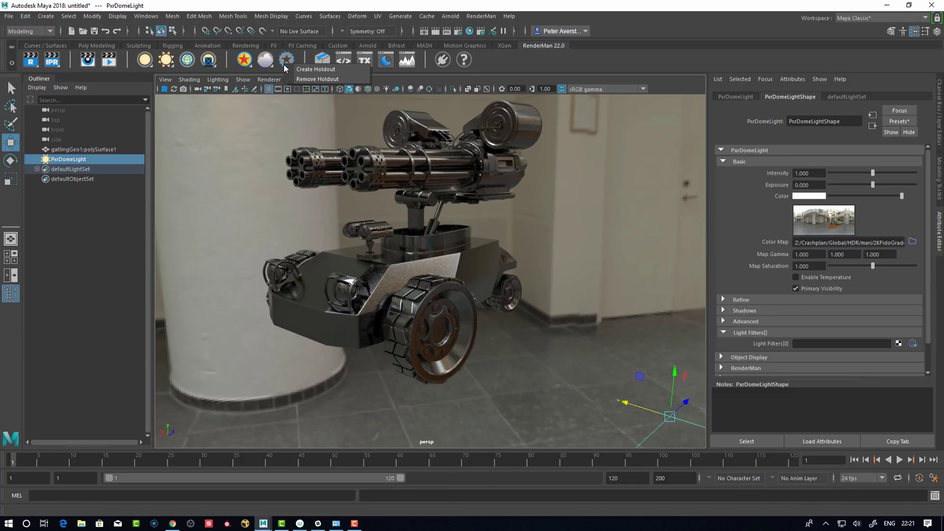
{"action": "left_click", "coordinate": [232, 139]}
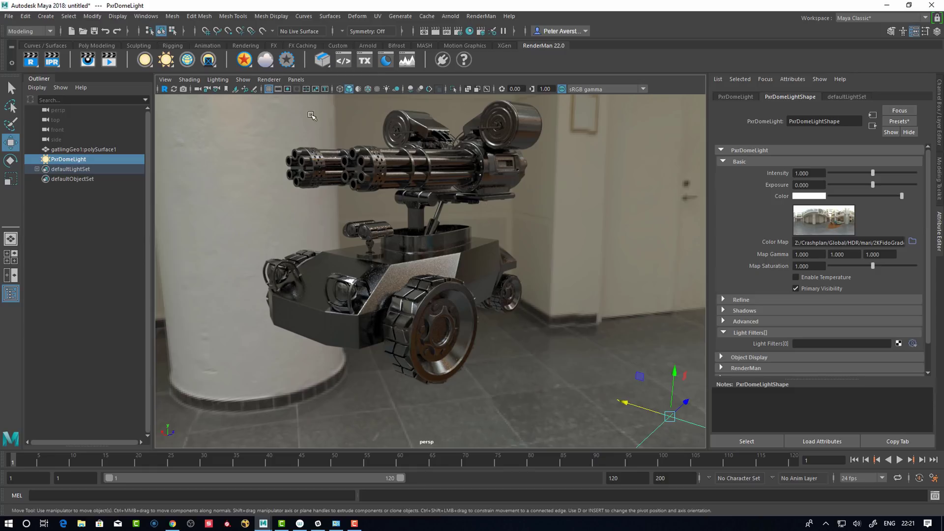
{"action": "left_click", "coordinate": [323, 66]}
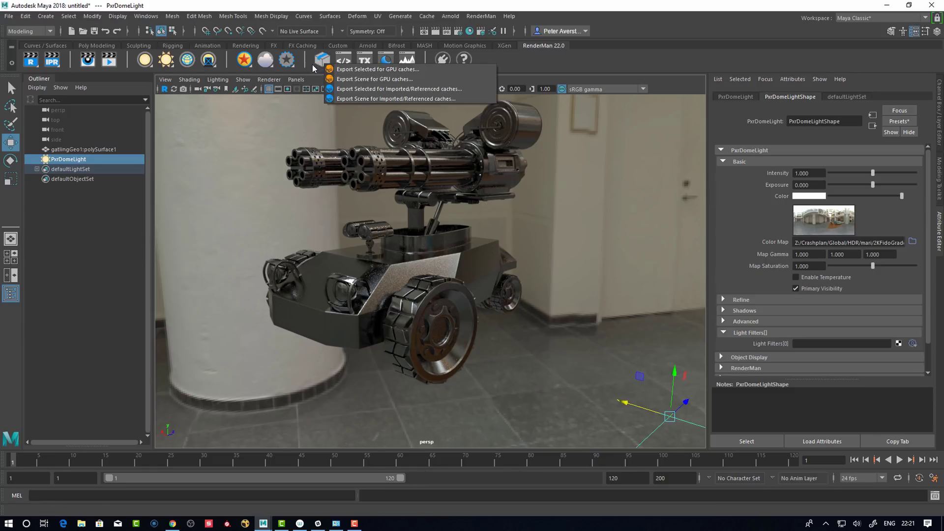
{"action": "left_click", "coordinate": [239, 159]}
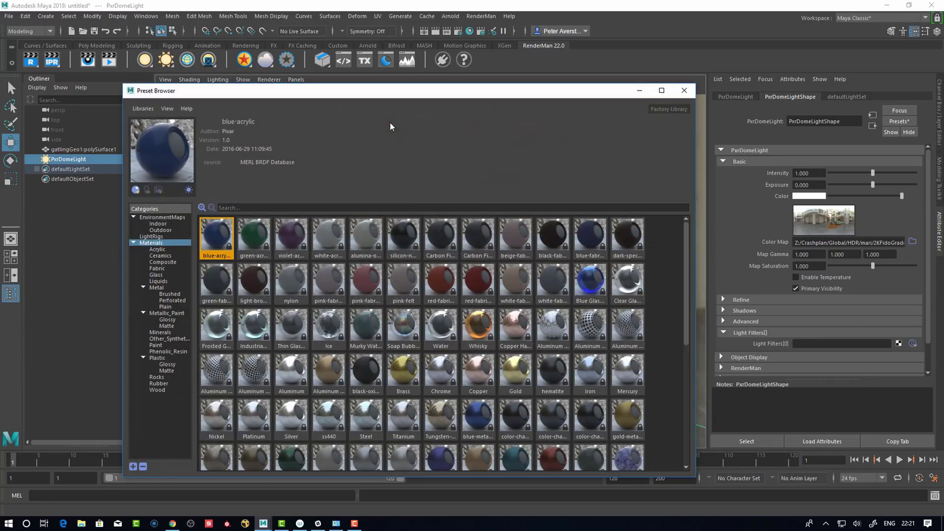
Step: Import the Frosted Glass preset and assign it to the selected gatling vehicle mesh
{"action": "left_click_drag", "start_coordinate": [479, 89], "coordinate": [792, 66]}
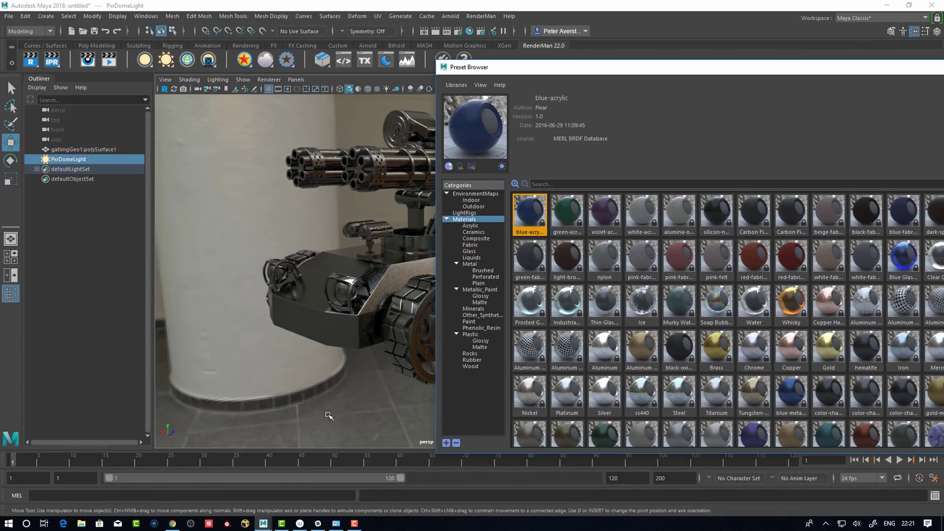
{"action": "left_click", "coordinate": [376, 269]}
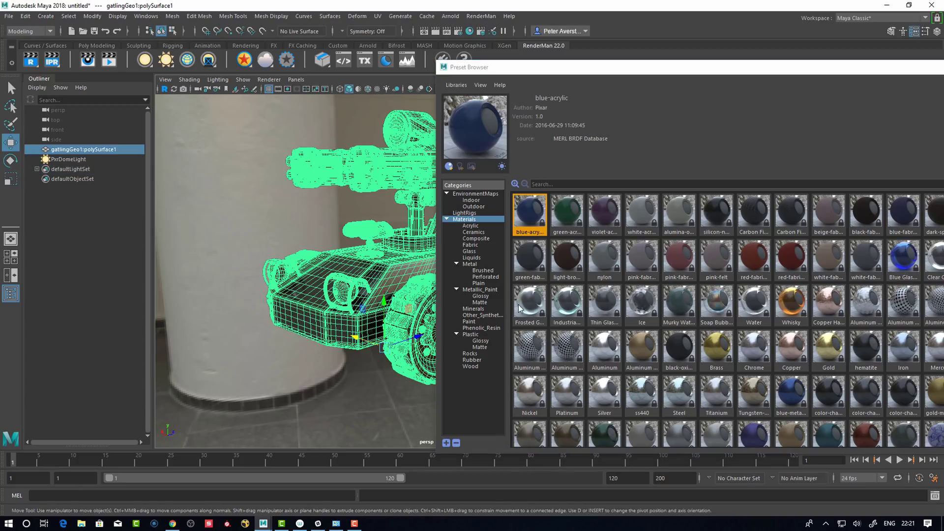
{"action": "left_click", "coordinate": [535, 309]}
{"action": "right_click", "coordinate": [535, 308]}
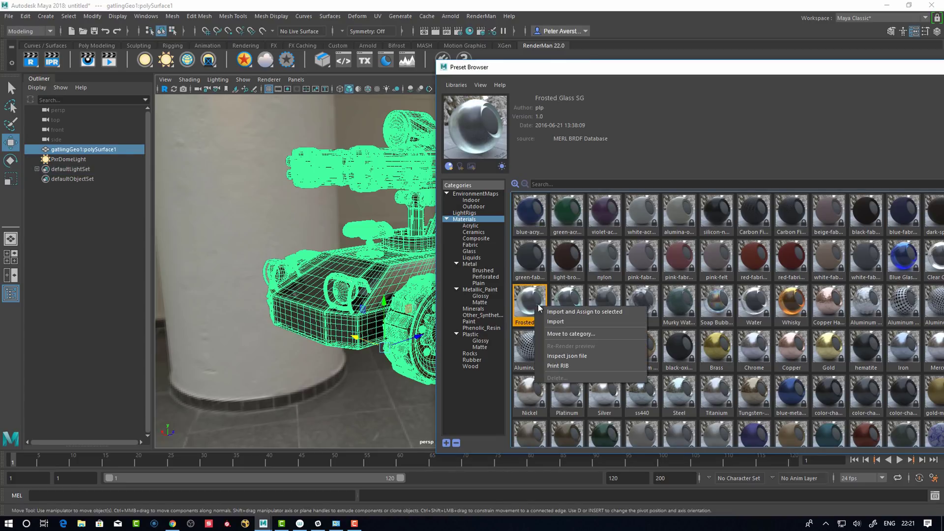
{"action": "left_click", "coordinate": [562, 315]}
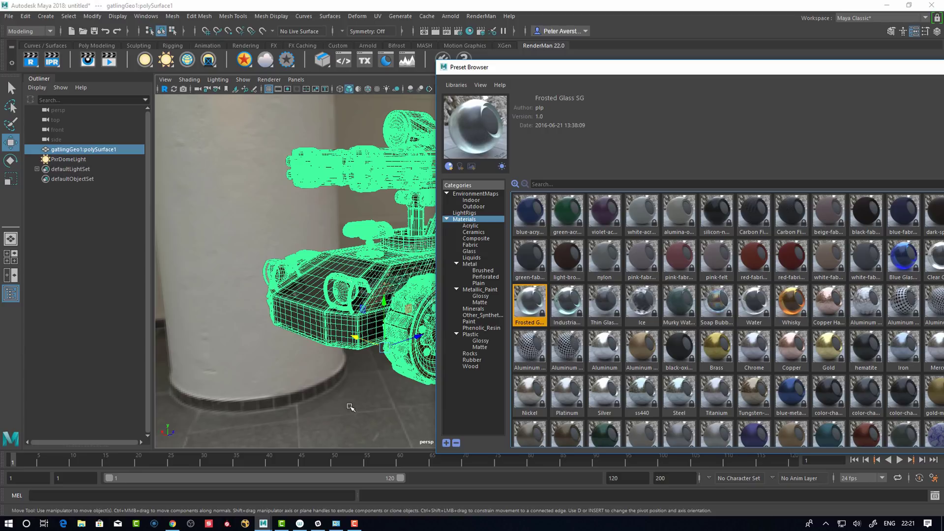
{"action": "left_click", "coordinate": [378, 385]}
{"action": "left_click", "coordinate": [378, 386]}
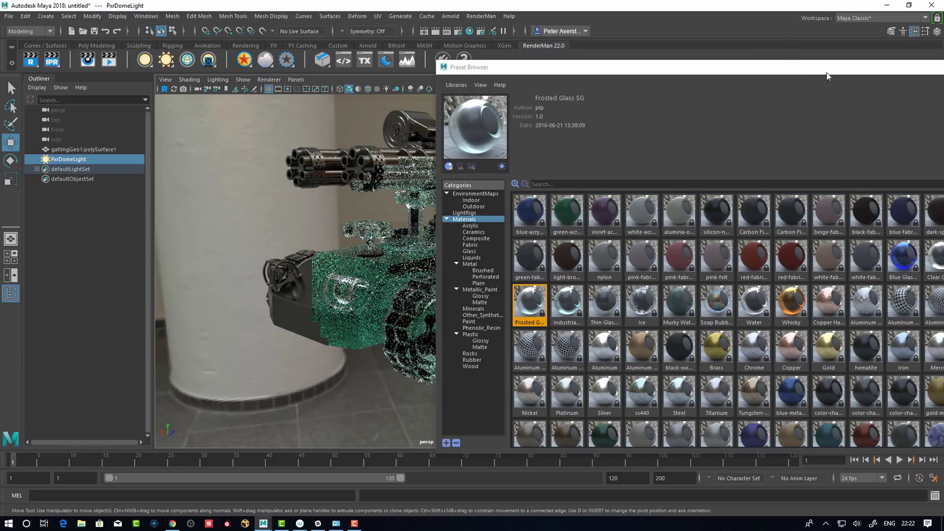
{"action": "left_click_drag", "start_coordinate": [826, 72], "coordinate": [556, 152]}
{"action": "left_click", "coordinate": [771, 127]}
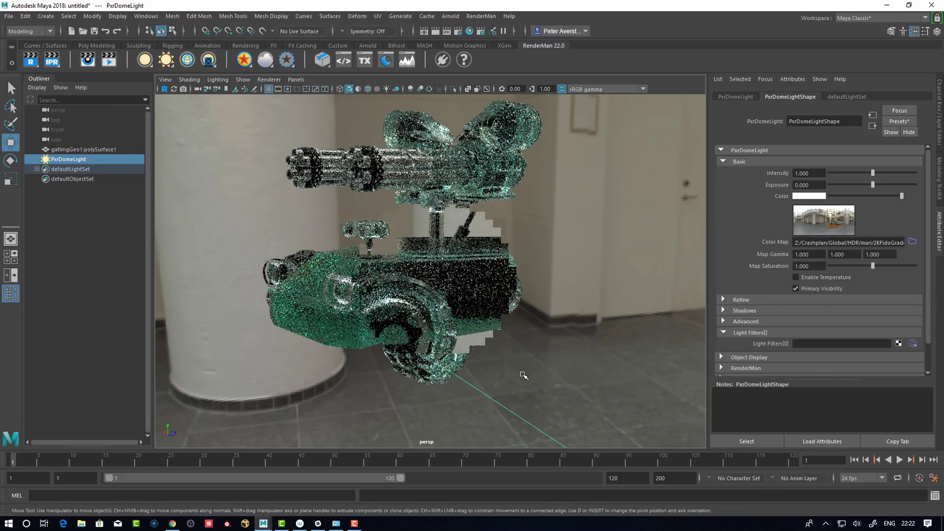
{"action": "left_click_drag", "start_coordinate": [518, 398], "coordinate": [501, 368], "text": "alt"}
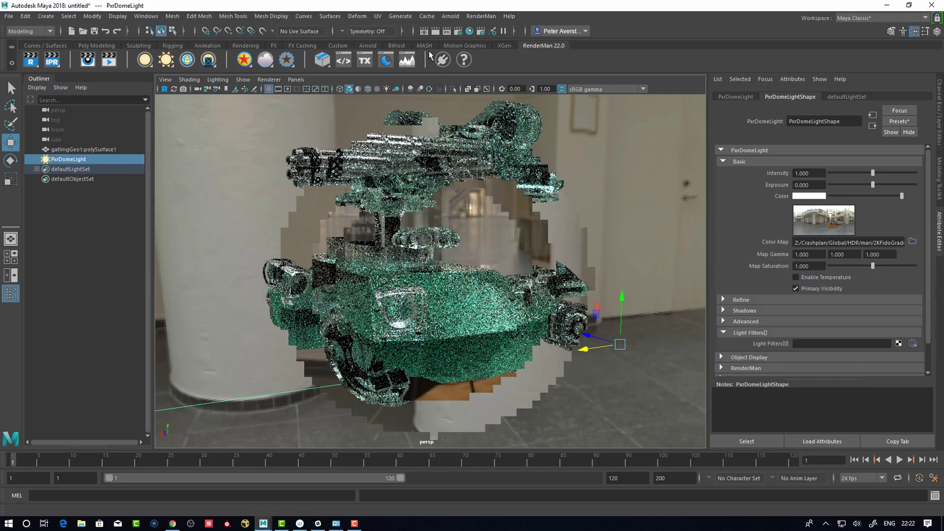
{"action": "left_click", "coordinate": [462, 35]}
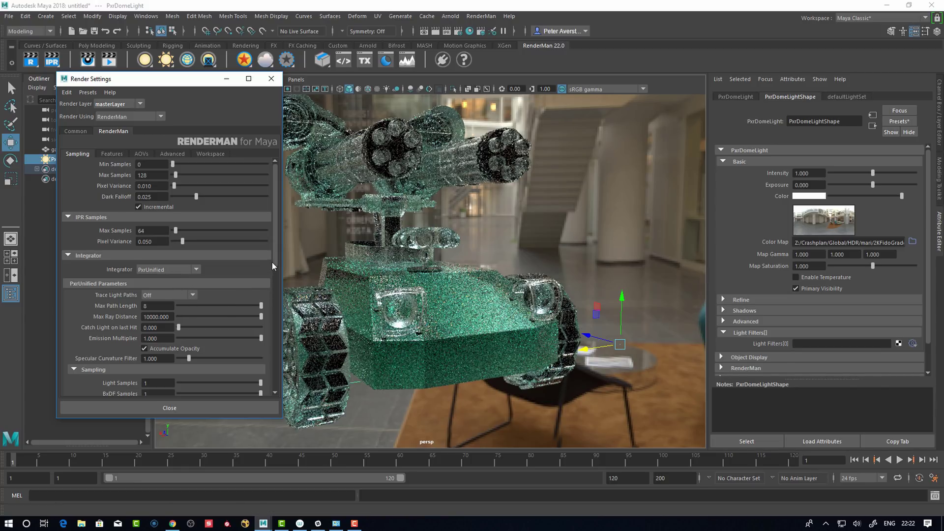
{"action": "scroll", "coordinate": [276, 252], "scroll_direction": "down", "scroll_amount": 1}
{"action": "scroll", "coordinate": [277, 253], "scroll_direction": "up", "scroll_amount": 1}
{"action": "scroll", "coordinate": [277, 252], "scroll_direction": "down", "scroll_amount": 1}
{"action": "scroll", "coordinate": [278, 252], "scroll_direction": "up", "scroll_amount": 1}
{"action": "scroll", "coordinate": [278, 251], "scroll_direction": "down", "scroll_amount": 1}
{"action": "left_click_drag", "start_coordinate": [279, 253], "coordinate": [270, 308]}
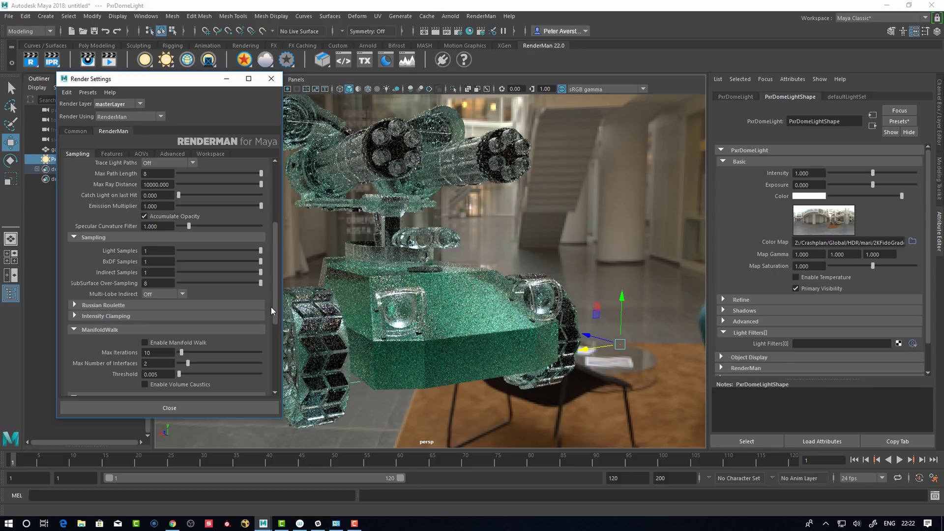
{"action": "scroll", "coordinate": [271, 307], "scroll_direction": "down", "scroll_amount": 1}
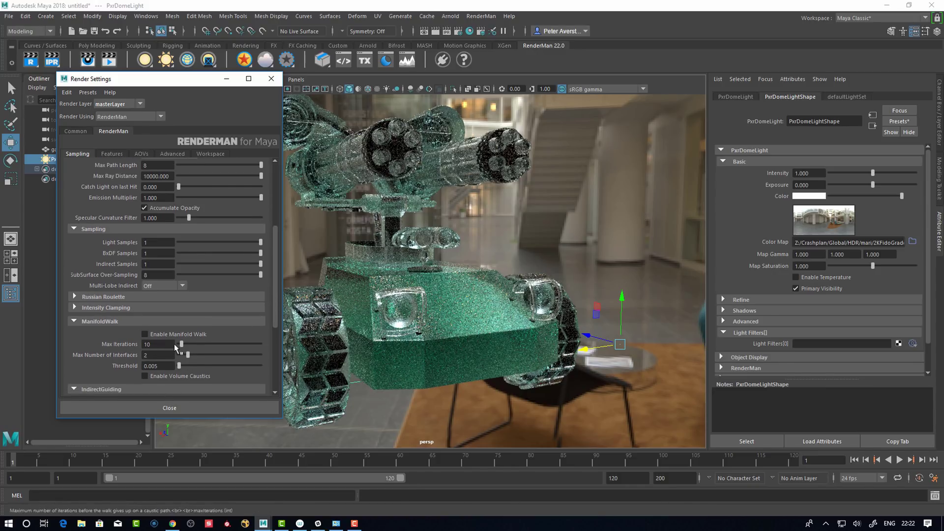
{"action": "left_click_drag", "start_coordinate": [276, 278], "coordinate": [276, 319]}
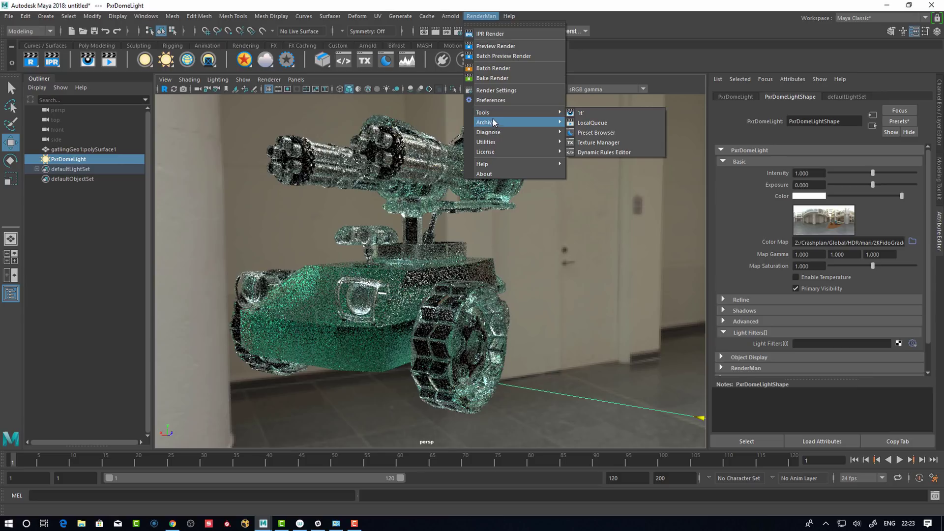
Step: Switch the viewport renderer to the standard Viewport 2.0 preview
{"action": "mouse_move", "coordinate": [492, 120]}
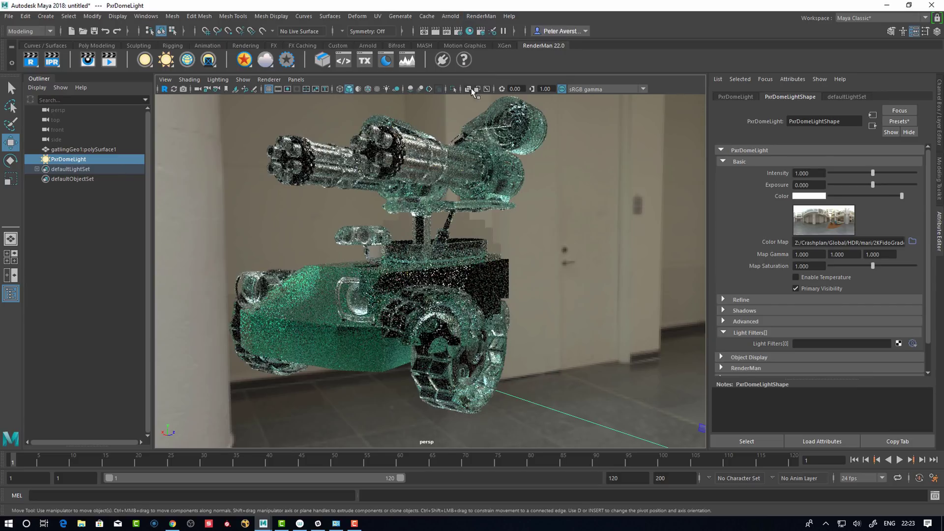
{"action": "key", "text": "ctrl+a"}
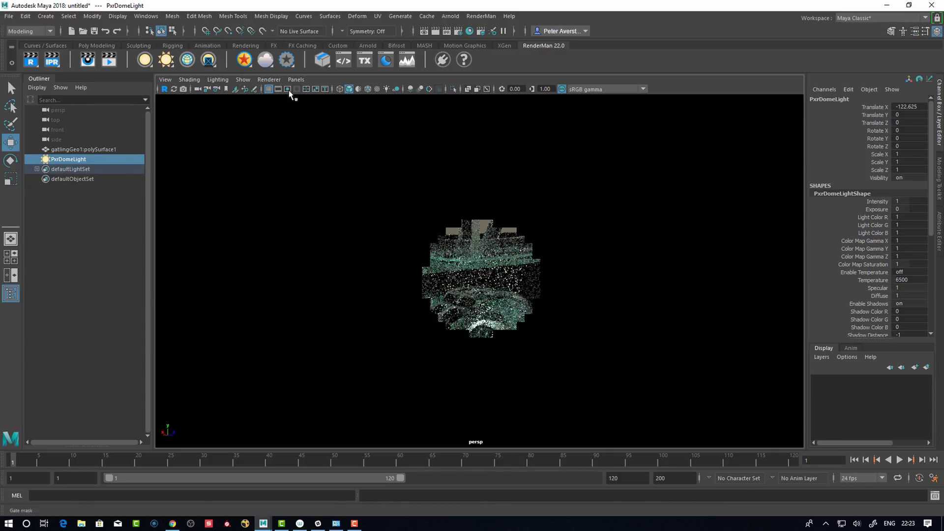
{"action": "left_click", "coordinate": [269, 79]}
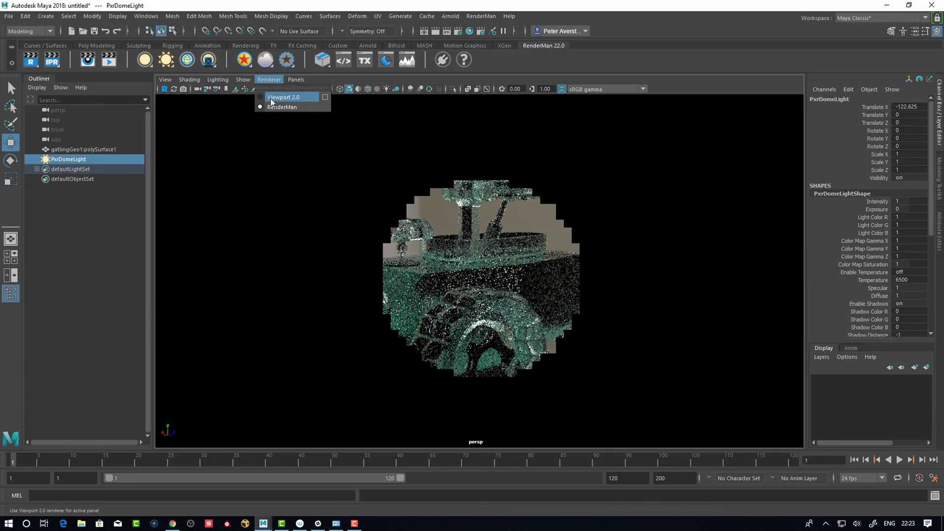
{"action": "left_click", "coordinate": [271, 100]}
Step: Expand the gatling mesh's RenderMan attributes and open its Subdivision Scheme list
{"action": "left_click", "coordinate": [573, 307]}
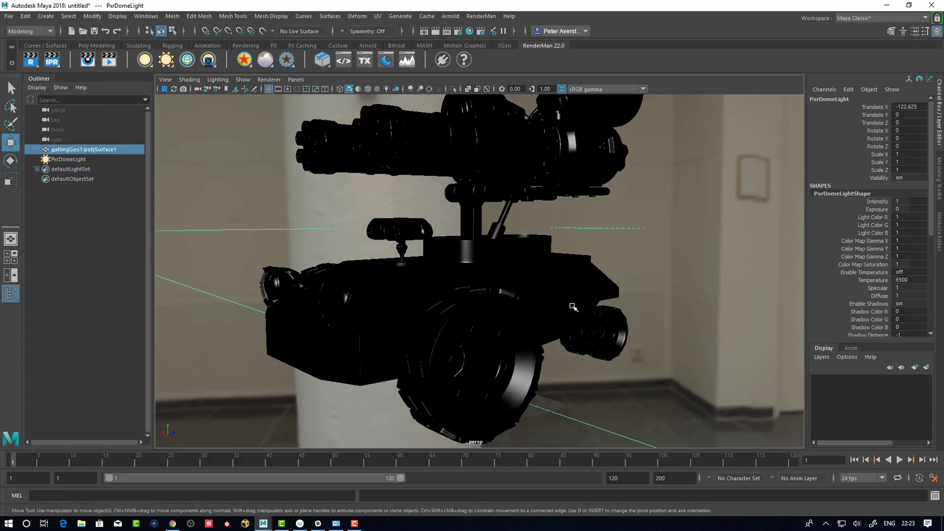
{"action": "key", "text": "ctrl+a"}
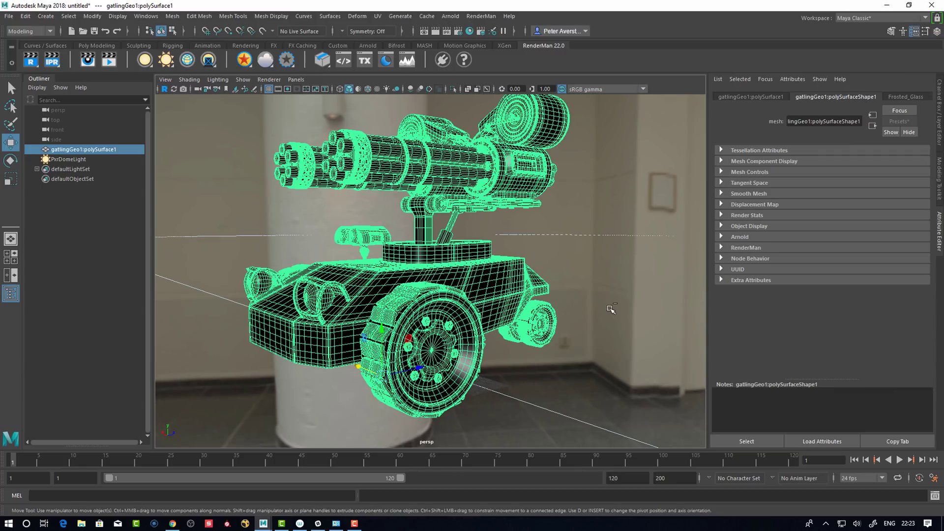
{"action": "left_click", "coordinate": [721, 247]}
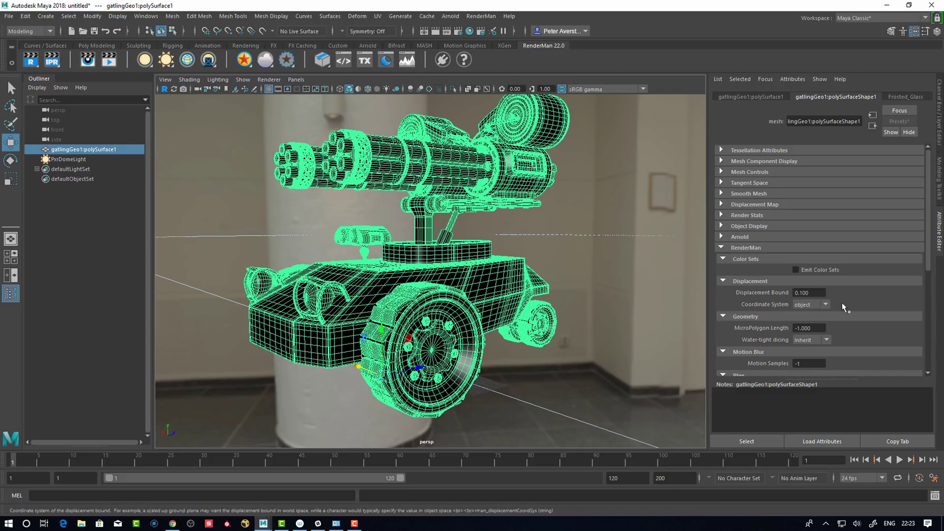
{"action": "left_click", "coordinate": [722, 247]}
{"action": "left_click", "coordinate": [721, 247]}
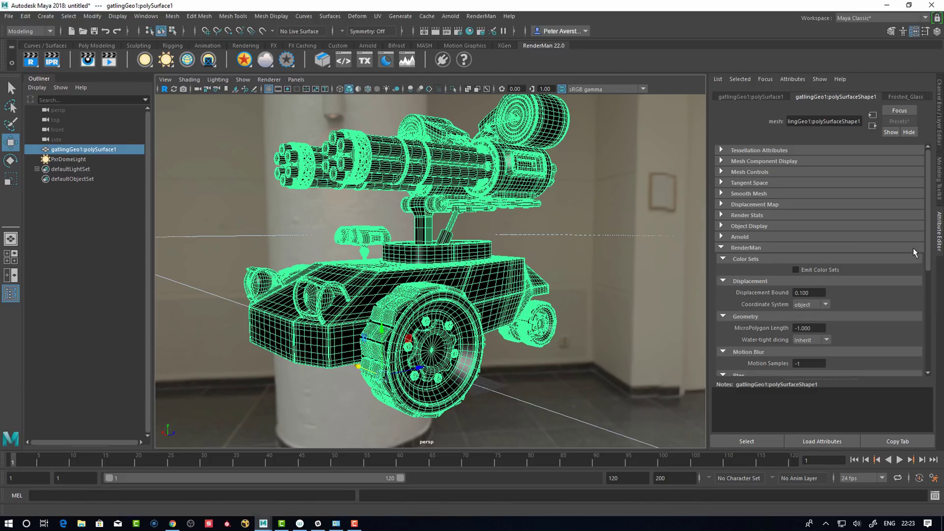
{"action": "left_click_drag", "start_coordinate": [928, 247], "coordinate": [916, 316]}
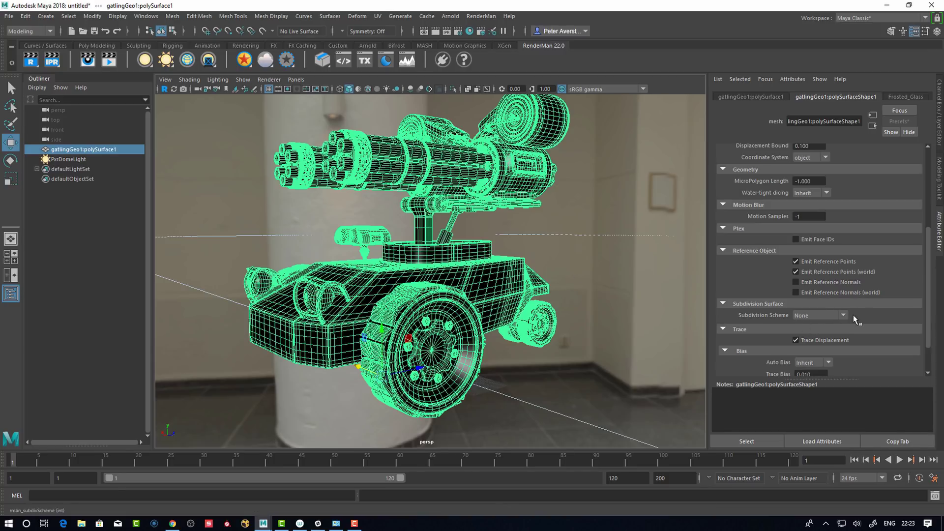
{"action": "left_click", "coordinate": [819, 319]}
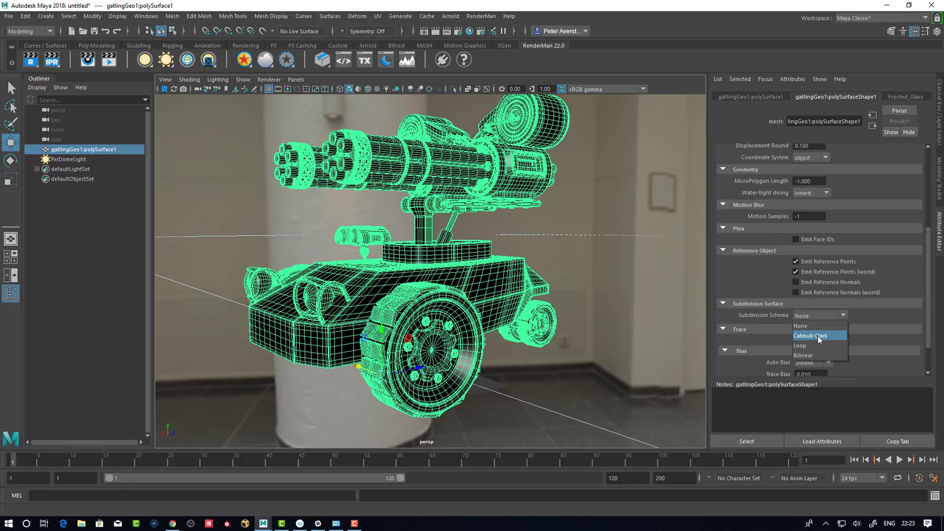
Step: Set the mesh's Subdivision Scheme to Catmull-Clark and check the live render
{"action": "left_click", "coordinate": [818, 336]}
{"action": "left_click", "coordinate": [617, 263]}
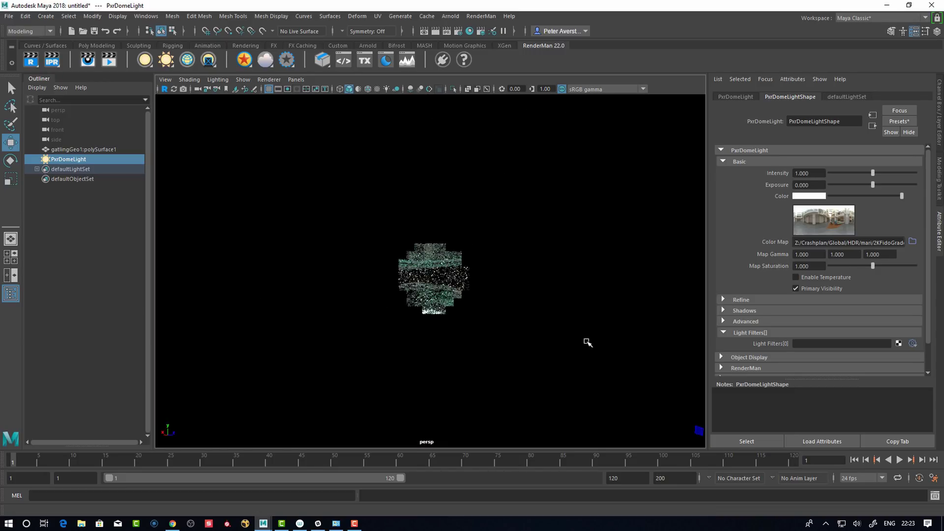
{"action": "left_click", "coordinate": [492, 360]}
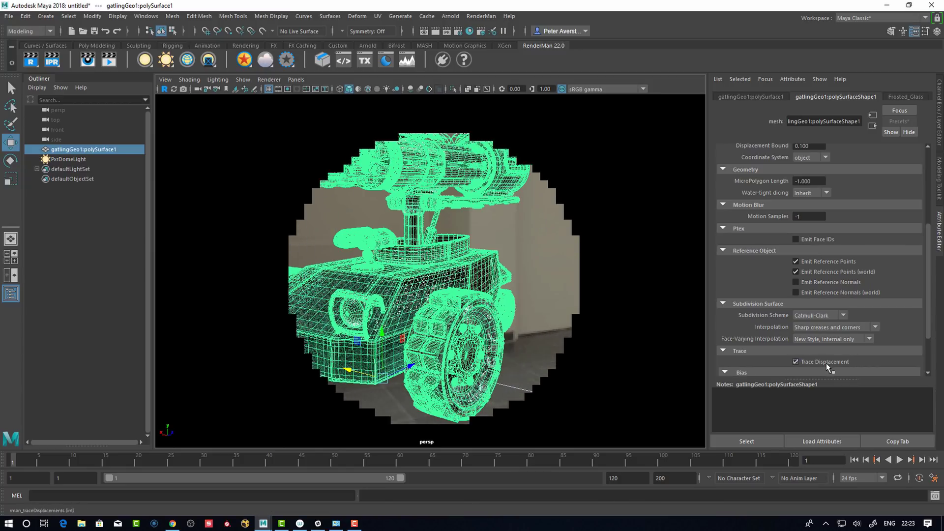
{"action": "scroll", "coordinate": [928, 317], "scroll_direction": "down", "scroll_amount": 3}
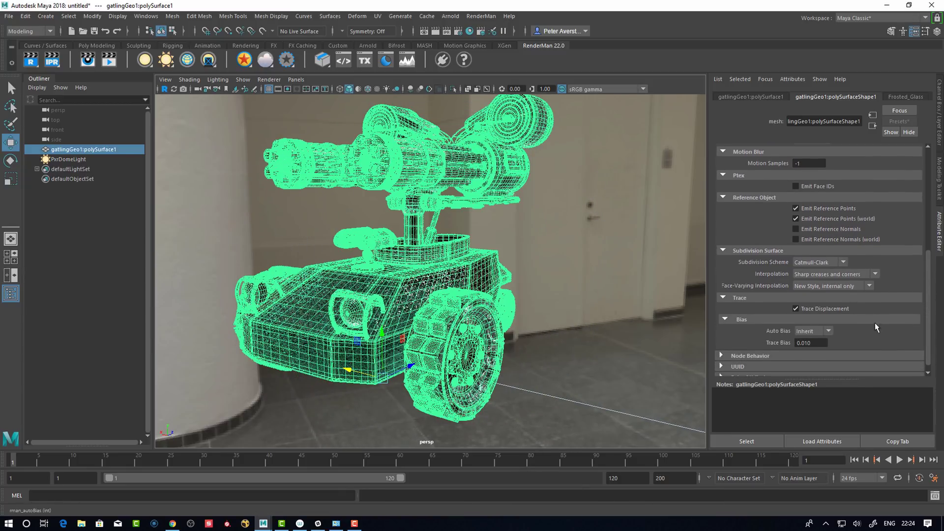
Step: Set the Subdivision Scheme back to None and select the PxrDomeLight
{"action": "left_click", "coordinate": [813, 263]}
{"action": "left_click", "coordinate": [810, 272]}
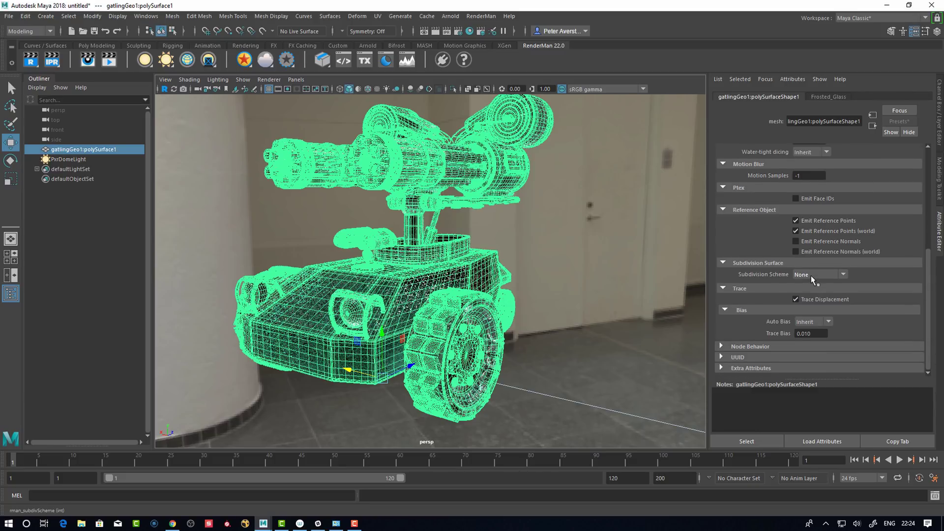
{"action": "left_click", "coordinate": [808, 274]}
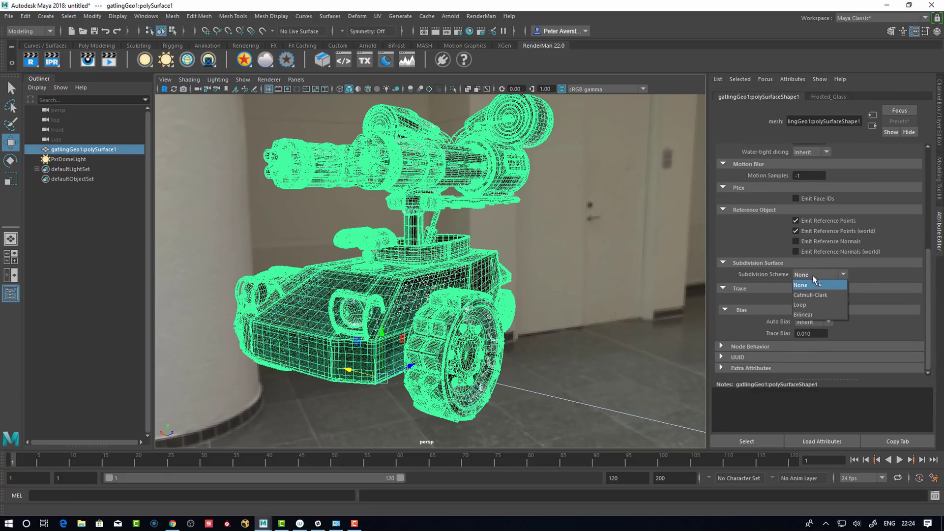
{"action": "left_click", "coordinate": [813, 275]}
{"action": "left_click", "coordinate": [580, 286]}
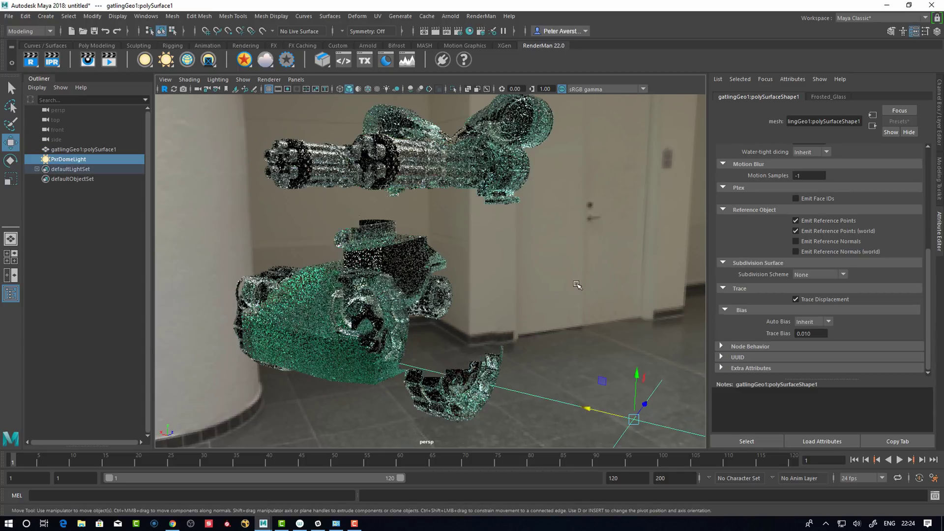
{"action": "key", "text": "space"}
Step: Create a polygon cube, then move, scale it up and raise it to the right of the vehicle
{"action": "left_click", "coordinate": [488, 251]}
{"action": "mouse_move", "coordinate": [496, 288]}
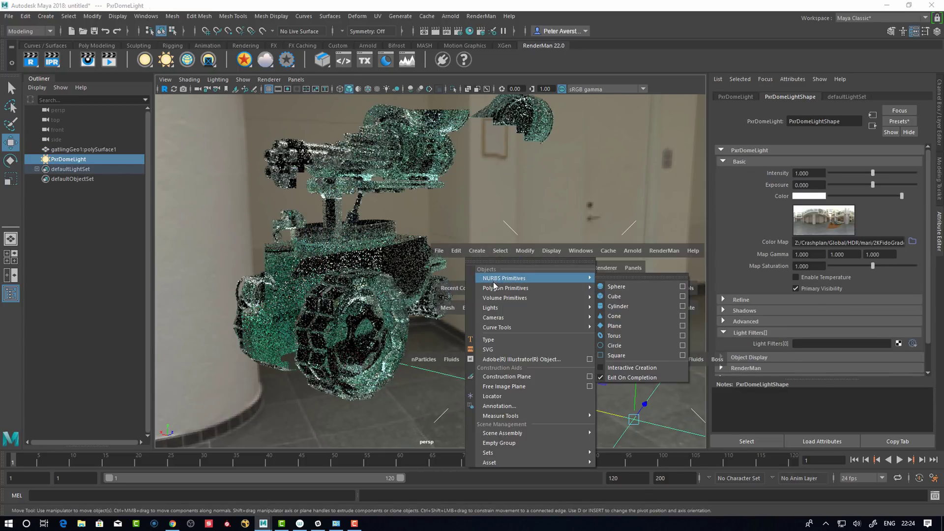
{"action": "left_click", "coordinate": [617, 305]}
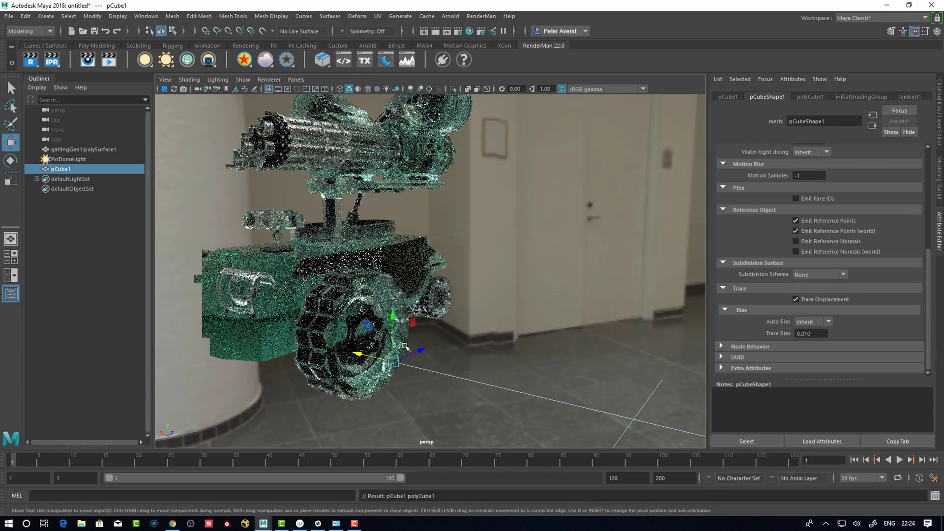
{"action": "left_click_drag", "start_coordinate": [364, 355], "coordinate": [497, 315]}
{"action": "key", "text": "e"}
{"action": "key", "text": "r"}
{"action": "key", "text": "w"}
Step: Assign a new PxrSurface material to the cube
{"action": "right_click", "coordinate": [492, 317]}
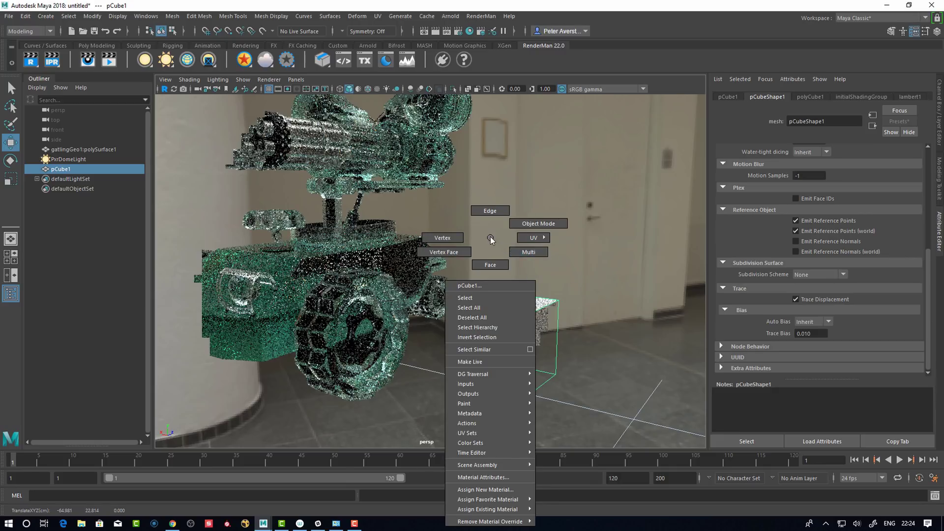
{"action": "left_click", "coordinate": [244, 60]}
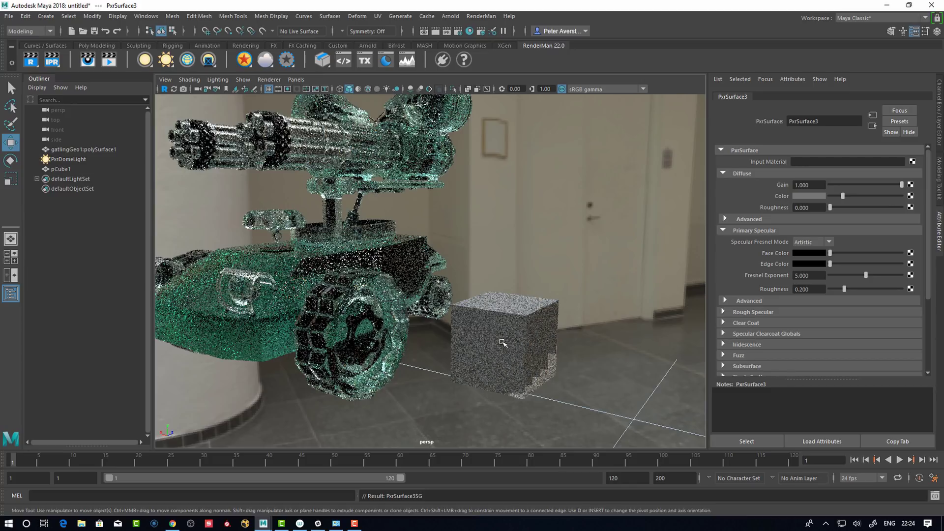
{"action": "left_click", "coordinate": [502, 342]}
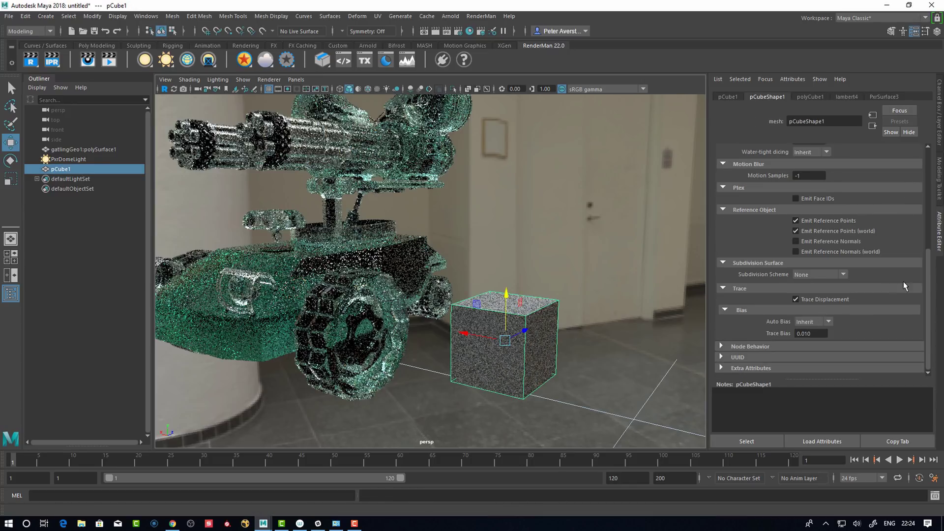
Step: Set the cube's RenderMan Subdivision Scheme to Catmull-Clark so it renders as a smooth sphere
{"action": "left_click", "coordinate": [819, 275]}
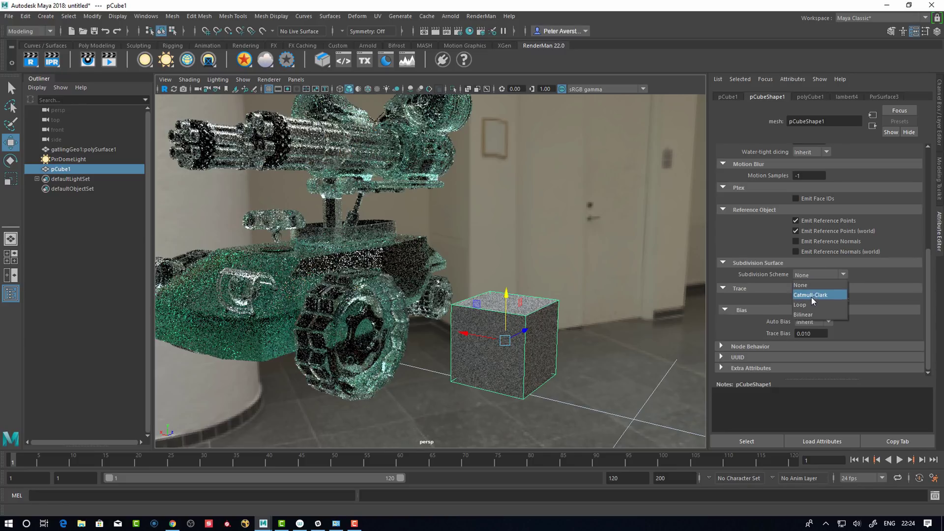
{"action": "left_click", "coordinate": [813, 294]}
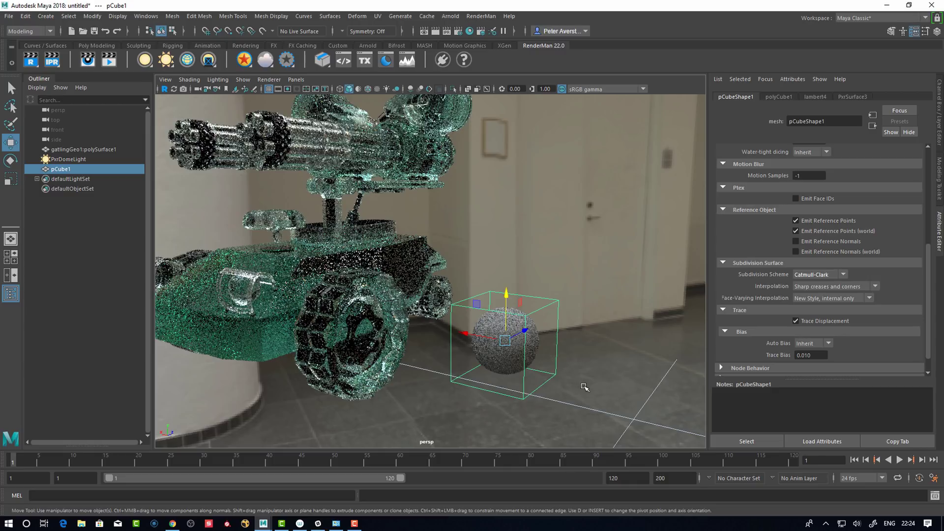
{"action": "left_click", "coordinate": [428, 371]}
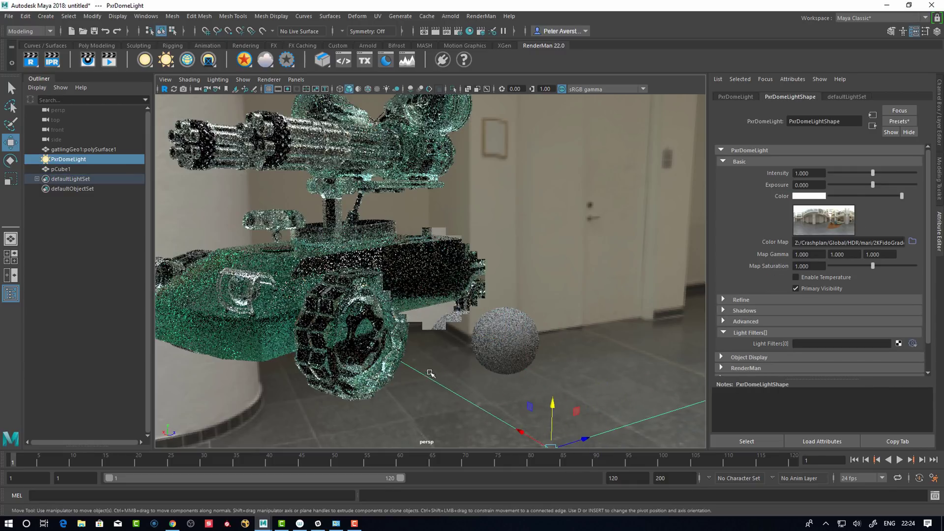
Step: Reframe the camera on the whole vehicle and nudge the sphere slightly left toward it
{"action": "left_click_drag", "start_coordinate": [429, 371], "coordinate": [482, 370], "text": "alt"}
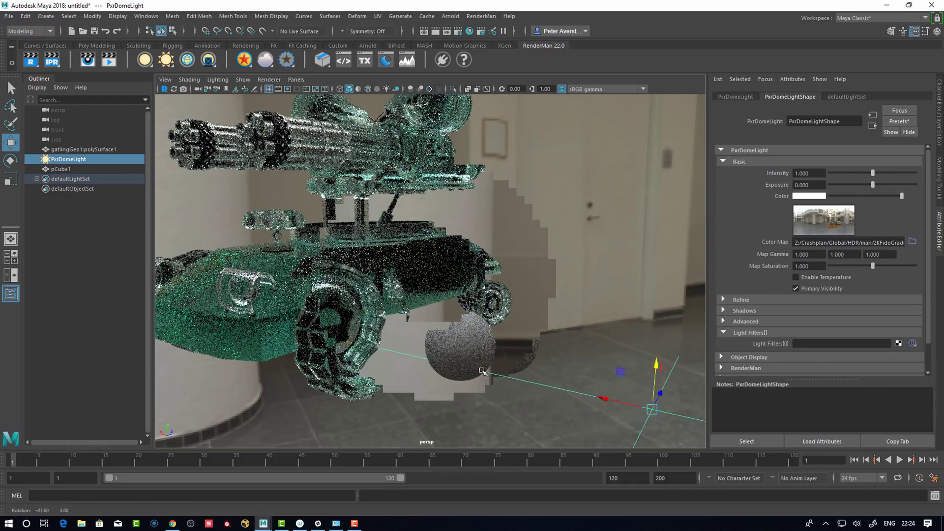
{"action": "right_click_drag", "start_coordinate": [482, 370], "coordinate": [444, 369], "text": "alt"}
{"action": "left_click_drag", "start_coordinate": [444, 369], "coordinate": [468, 392], "text": "alt"}
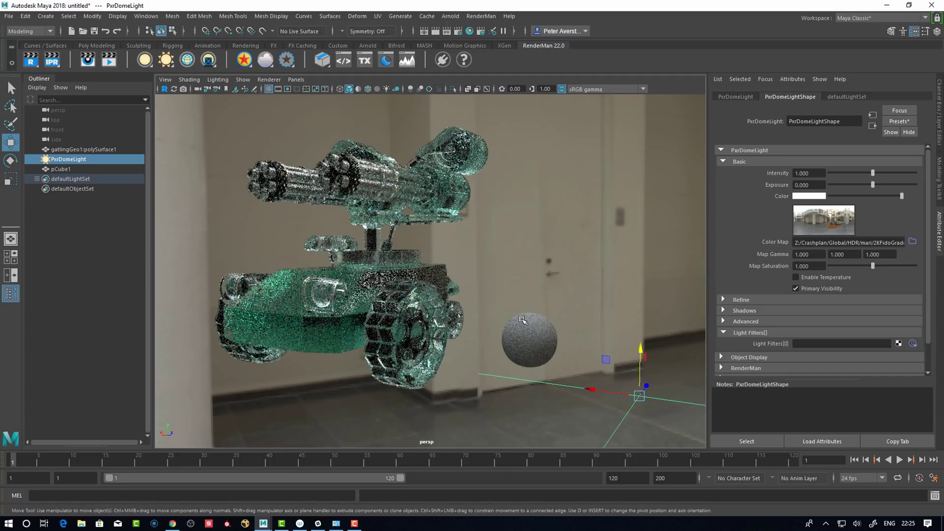
{"action": "left_click", "coordinate": [529, 344]}
{"action": "left_click_drag", "start_coordinate": [497, 338], "coordinate": [480, 333]}
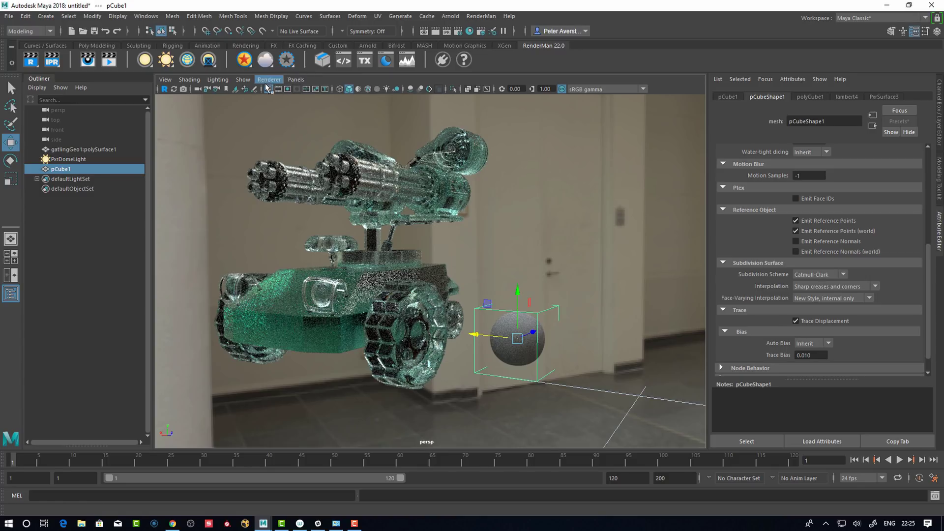
Step: Import the Gold preset from the RenderMan Preset Browser and assign it to the sphere
{"action": "left_click", "coordinate": [386, 59]}
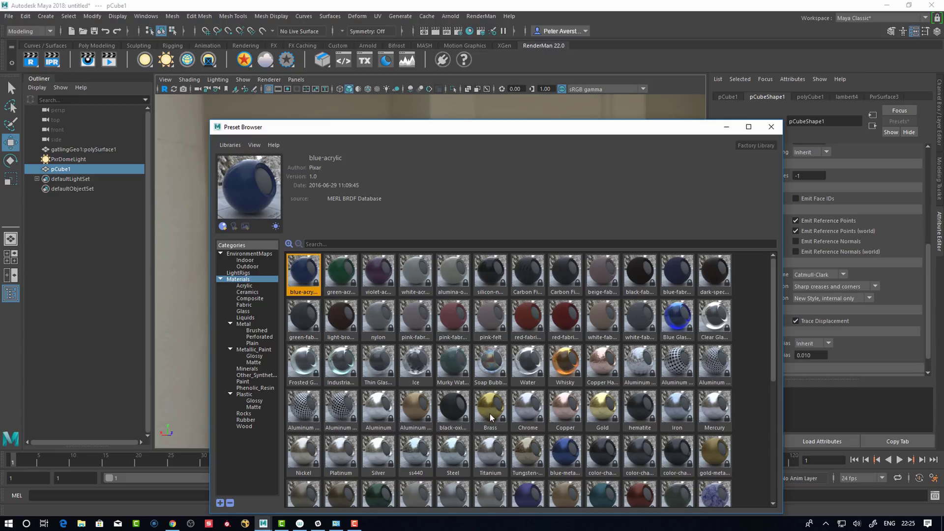
{"action": "right_click", "coordinate": [606, 412]}
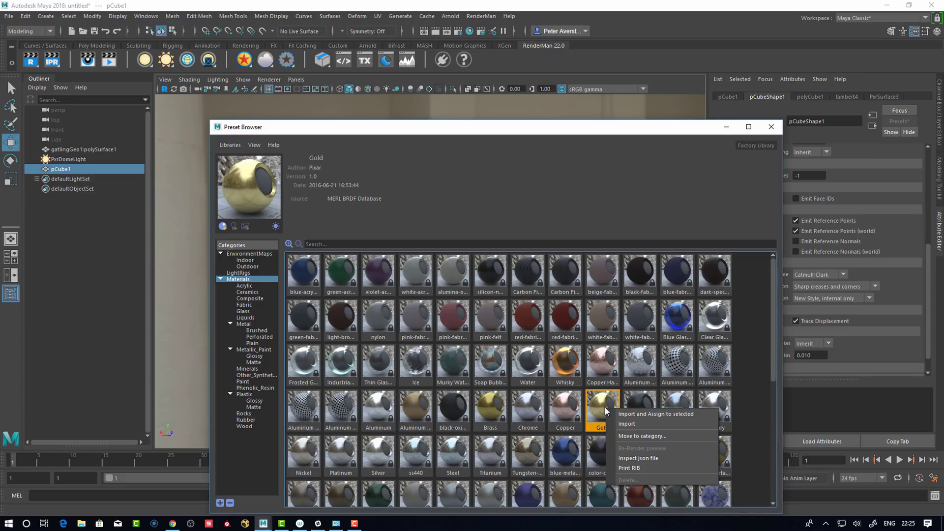
{"action": "left_click", "coordinate": [642, 419]}
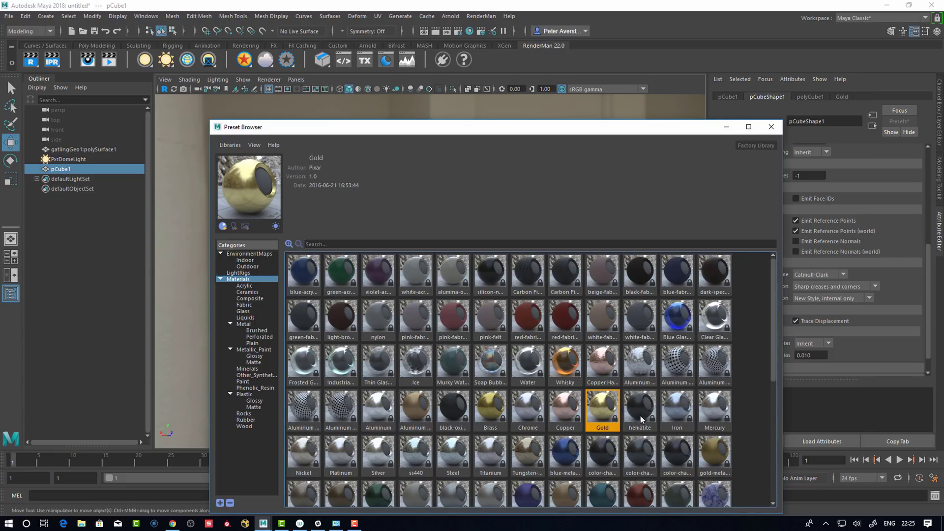
{"action": "left_click", "coordinate": [724, 128]}
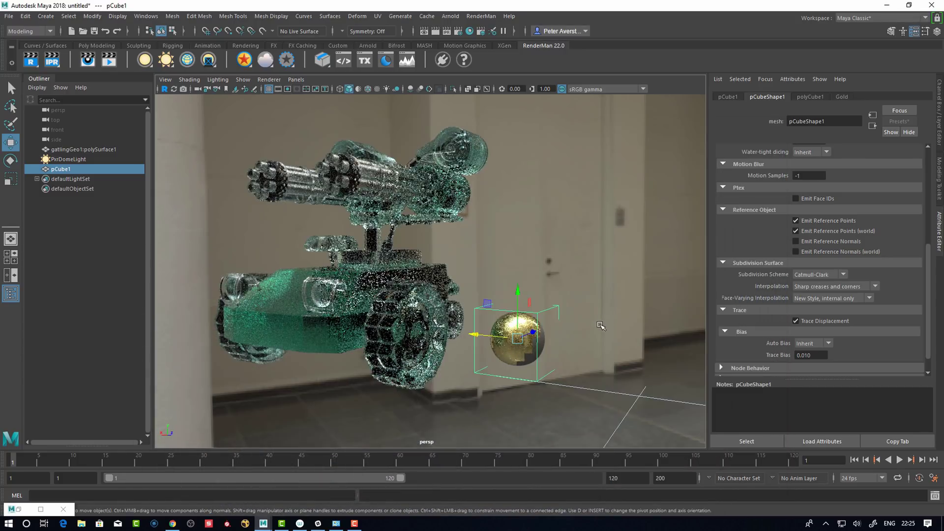
{"action": "left_click", "coordinate": [597, 373]}
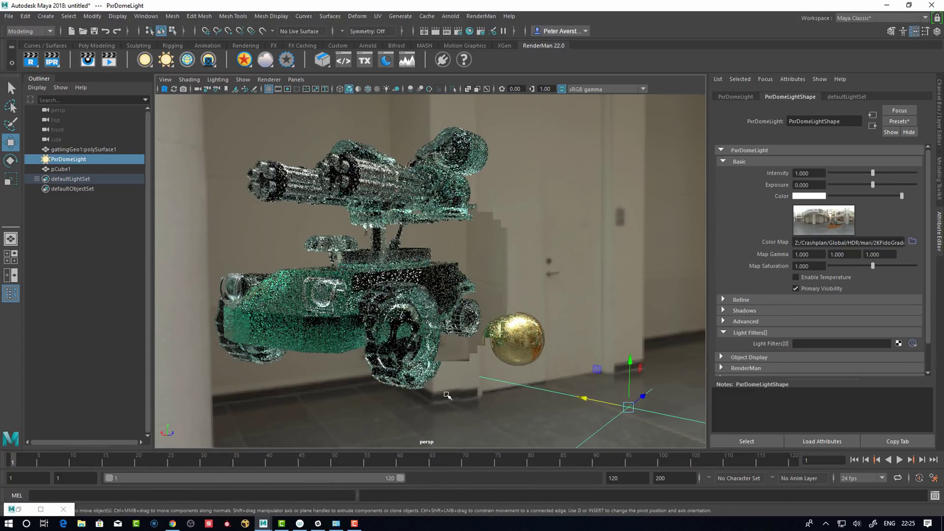